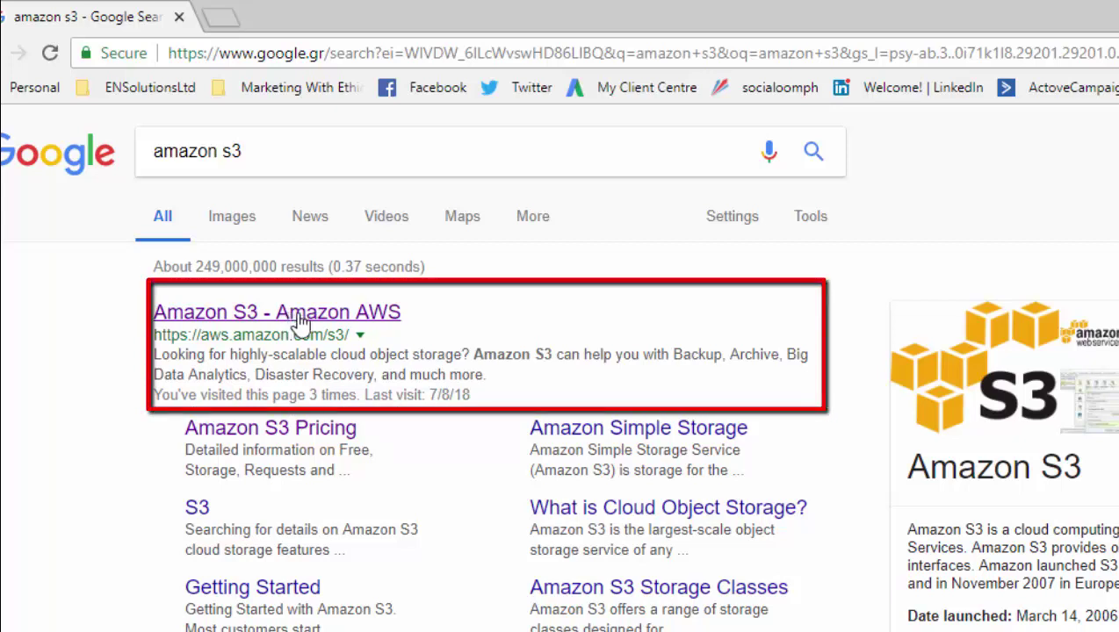
- From the Amazon S3 result, follow 'Get started' through to signing in with a different account
{"action": "left_click", "coordinate": [298, 316]}
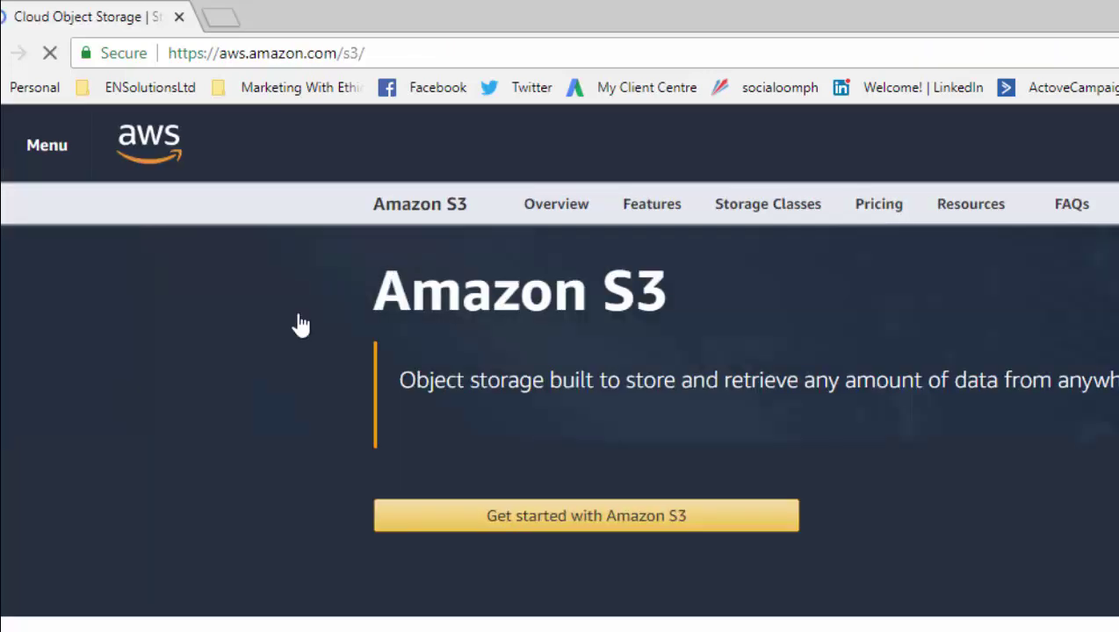
{"action": "left_click", "coordinate": [592, 527]}
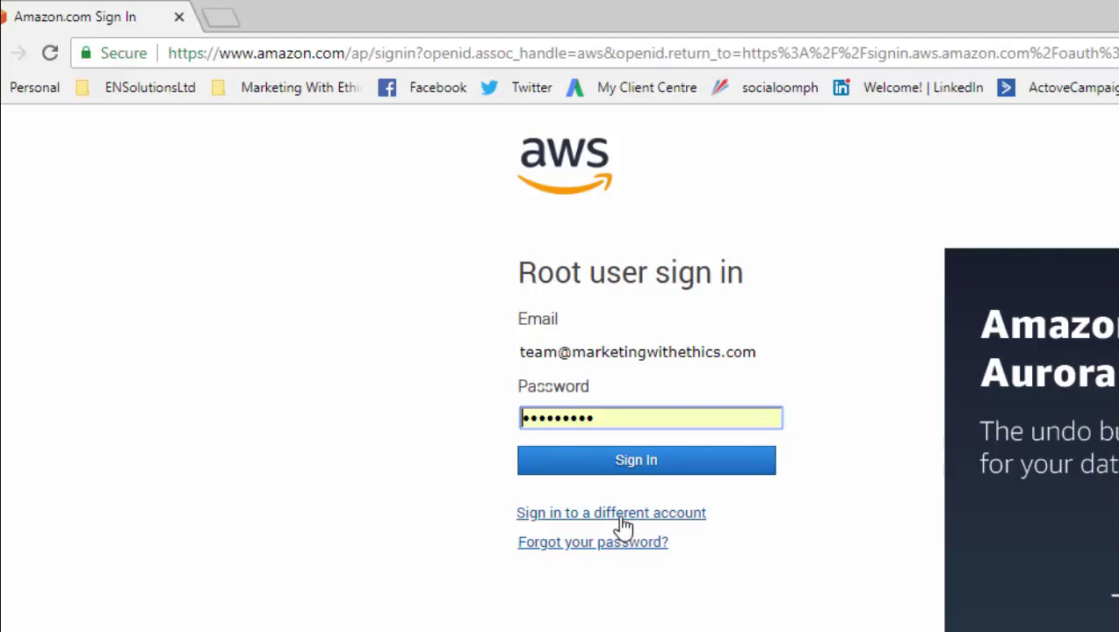
{"action": "left_click", "coordinate": [622, 518]}
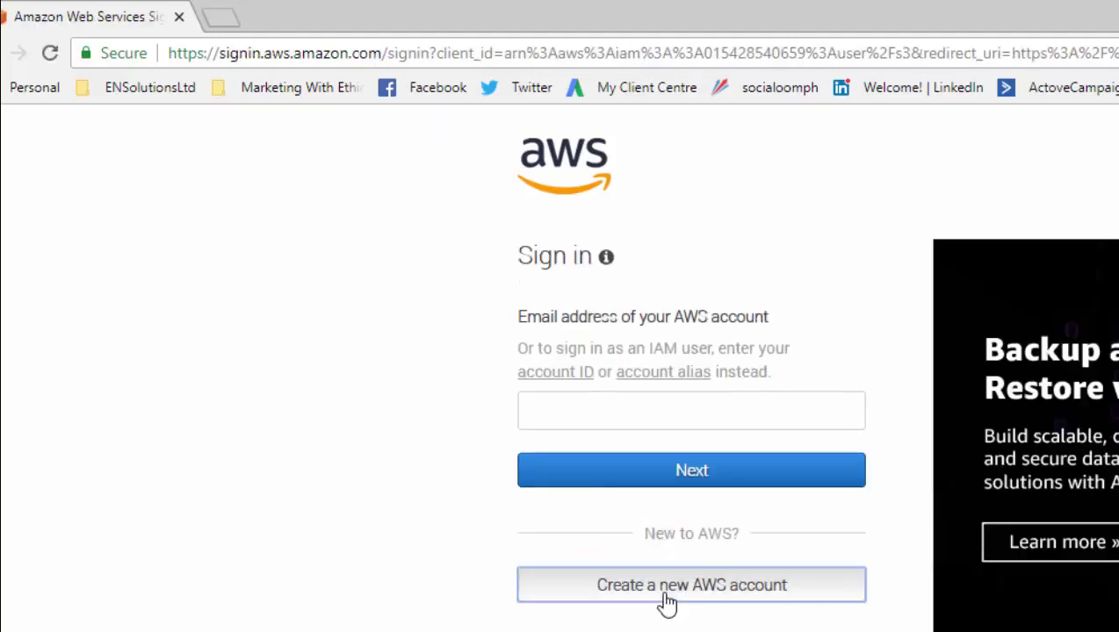
- Begin a new AWS account by entering the e-mail, password and account name, then continue
{"action": "left_click", "coordinate": [666, 601]}
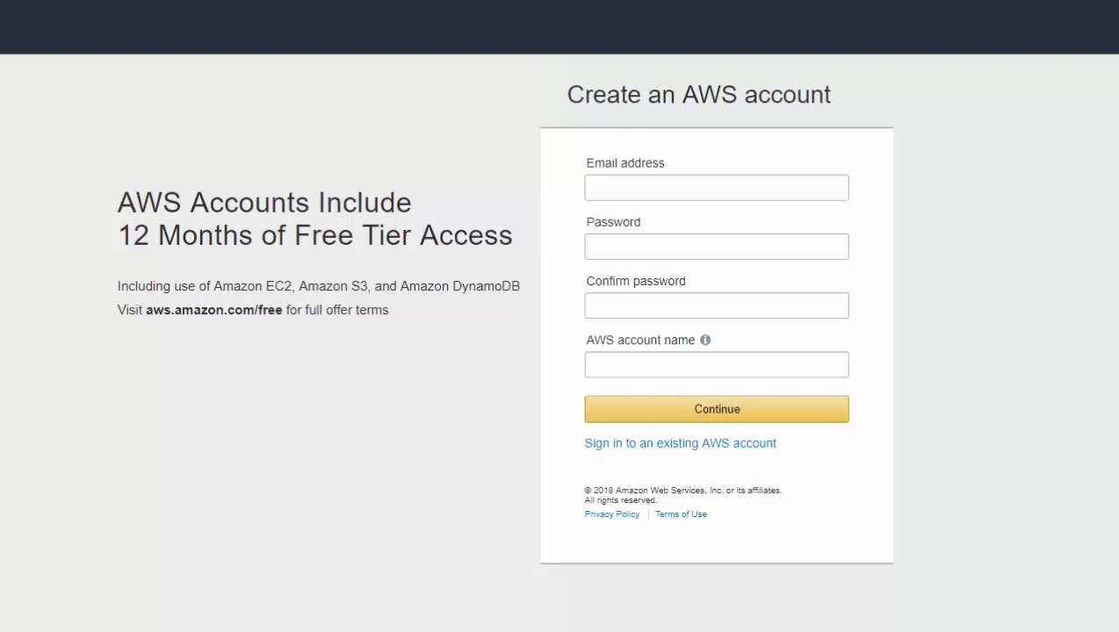
{"action": "left_click", "coordinate": [637, 182]}
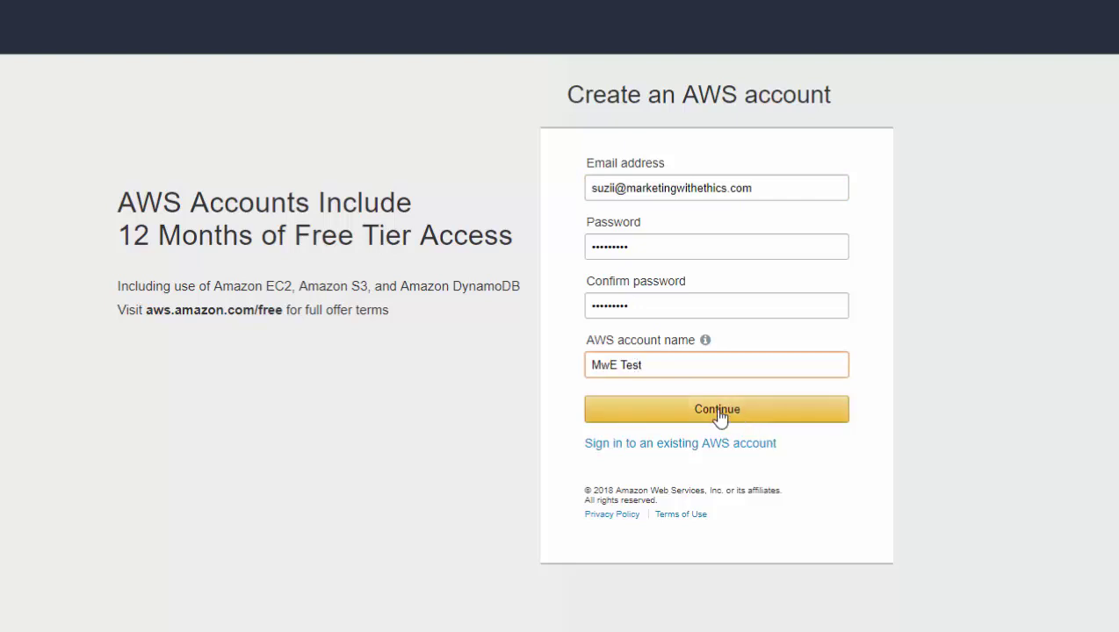
{"action": "left_click", "coordinate": [718, 416]}
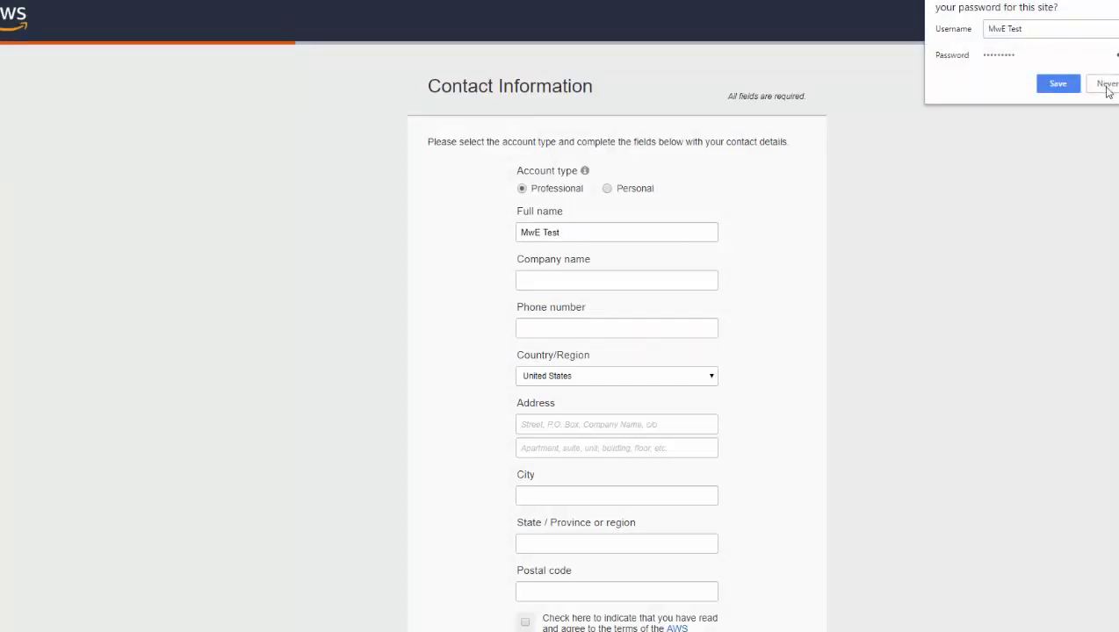
- Decline saving the password, fill the Professional UK contact details, and accept the customer agreement
{"action": "left_click", "coordinate": [1104, 89]}
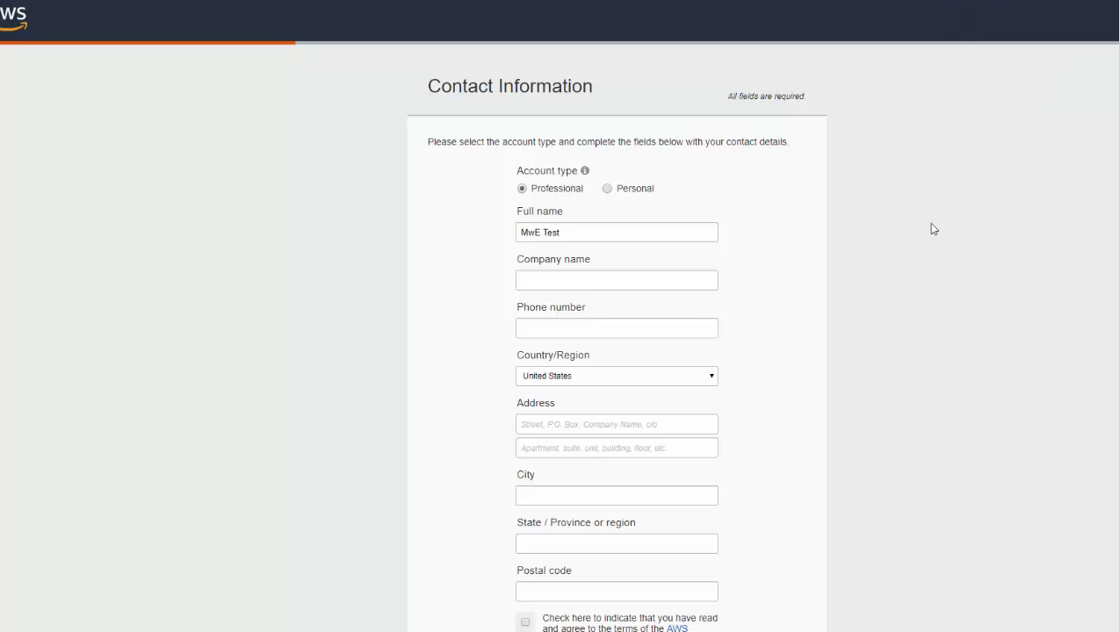
{"action": "scroll", "coordinate": [924, 224], "scroll_direction": "down", "scroll_amount": 1}
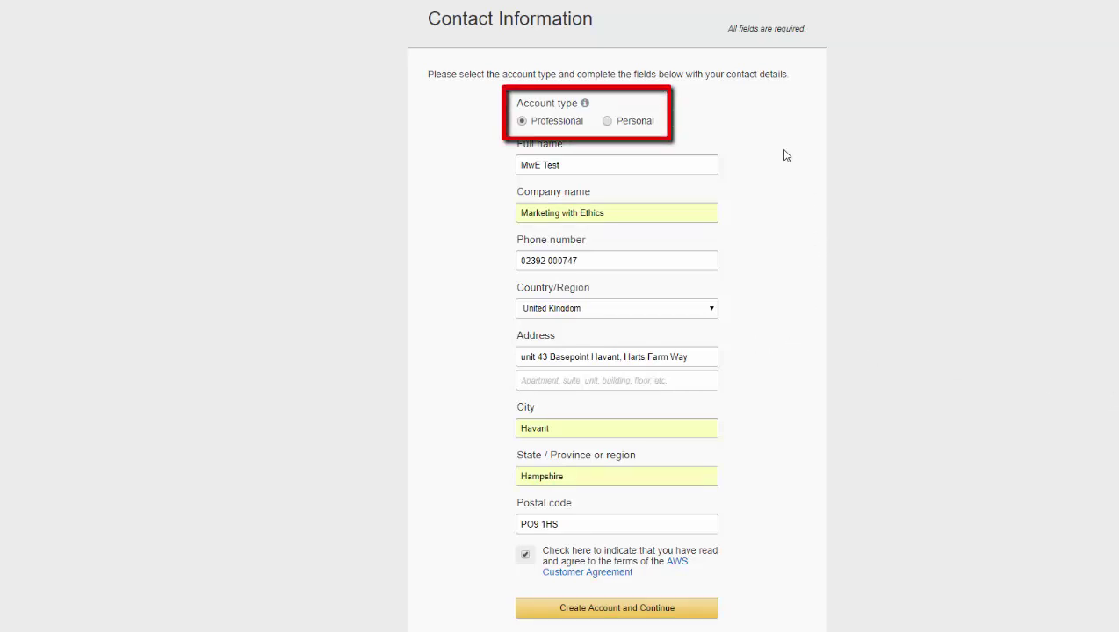
{"action": "mouse_move", "coordinate": [585, 105]}
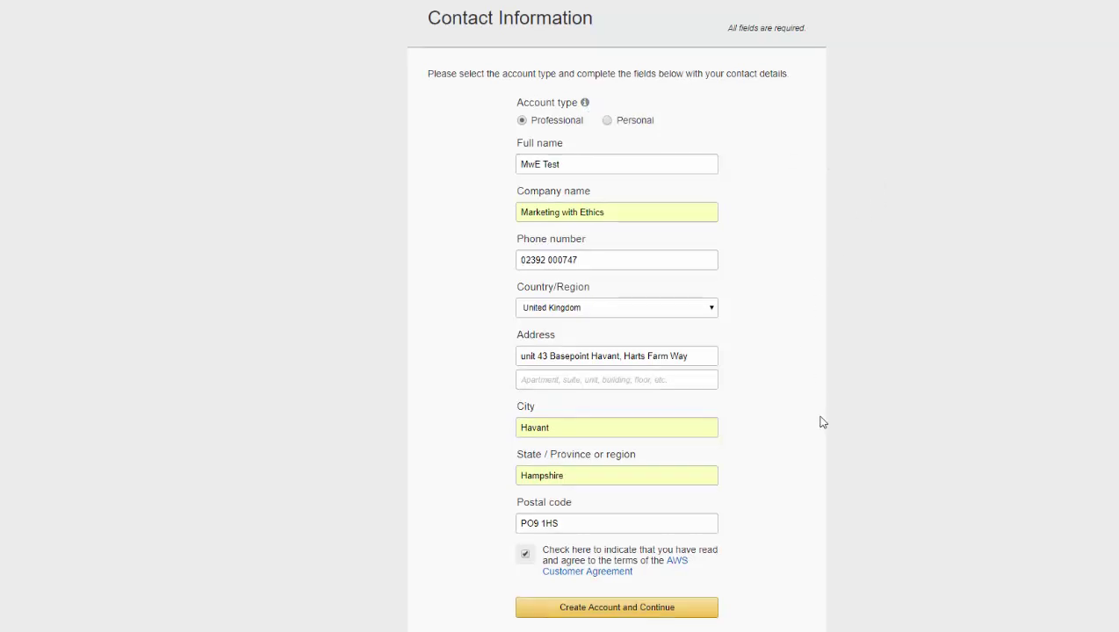
{"action": "scroll", "coordinate": [818, 421], "scroll_direction": "down", "scroll_amount": 1}
{"action": "left_click", "coordinate": [632, 548]}
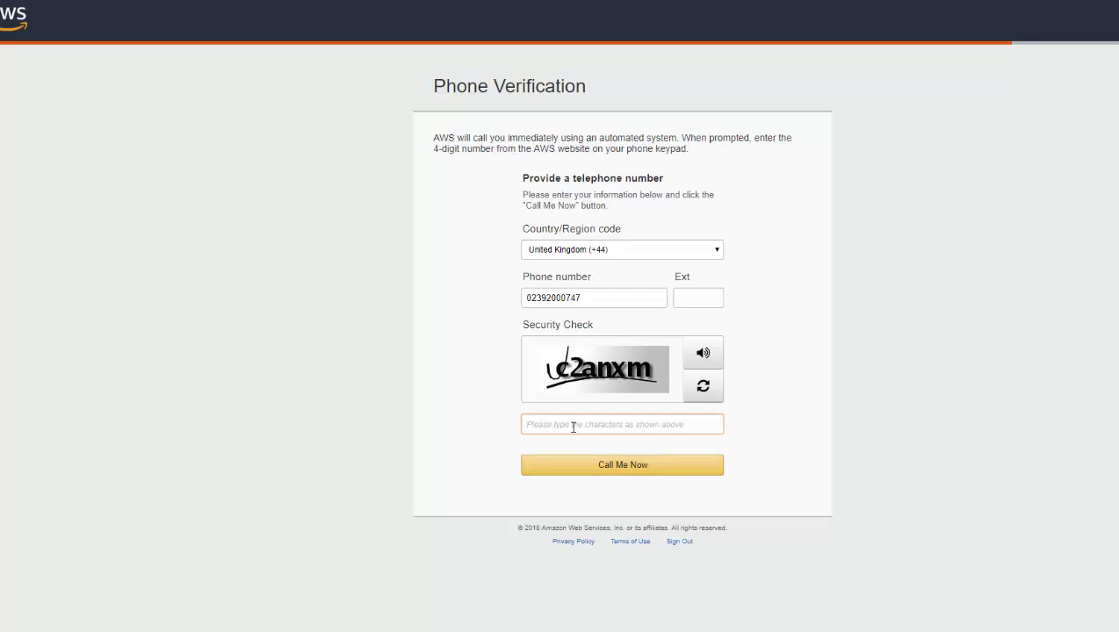
- Enter the security check characters and request the verification call, retrying with a new captcha
{"action": "type", "text": "c2anxm"}
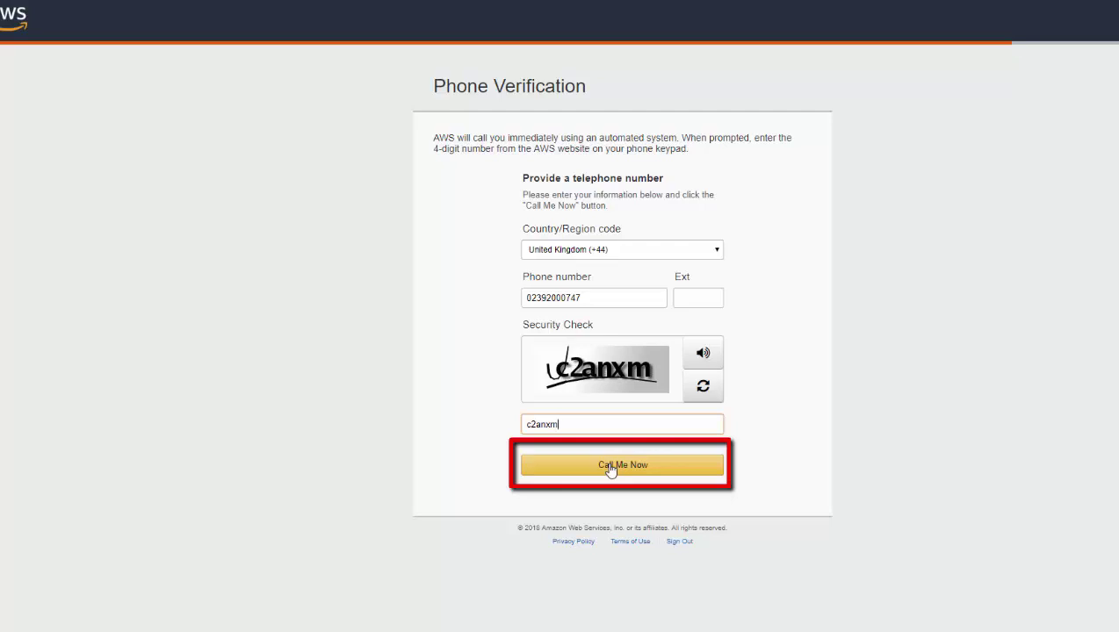
{"action": "left_click", "coordinate": [611, 468]}
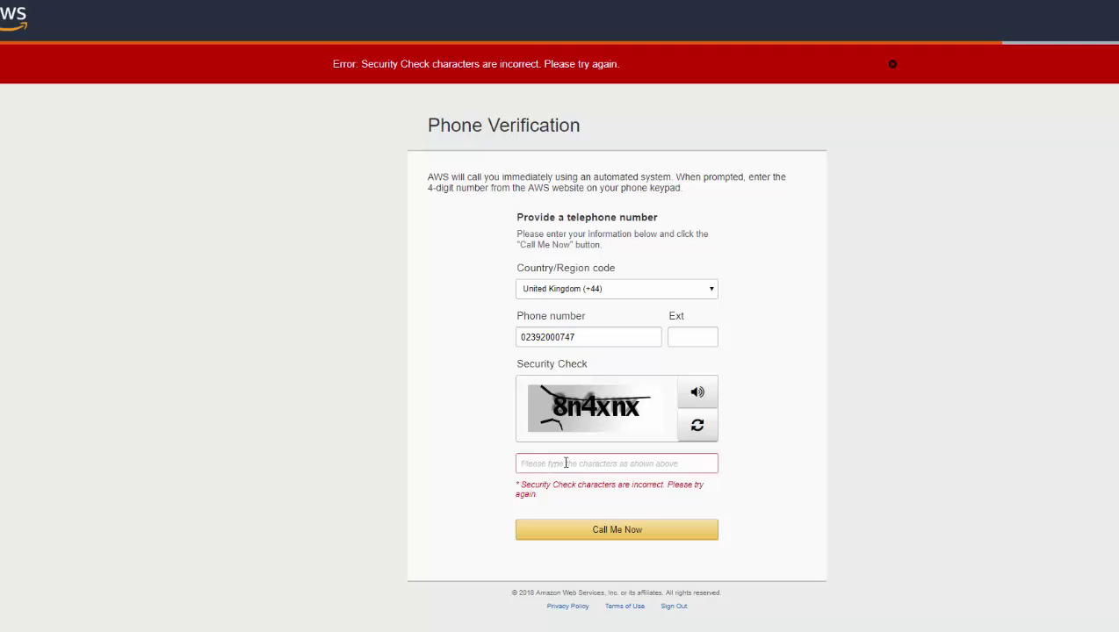
{"action": "type", "text": "8"}
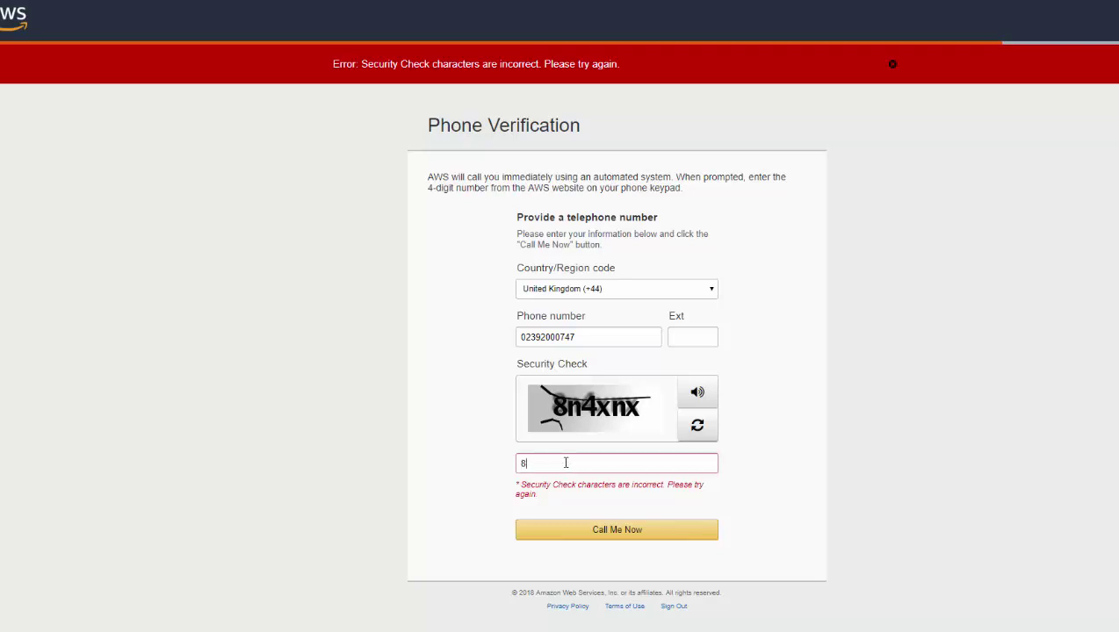
{"action": "type", "text": "n4xnx"}
{"action": "left_click", "coordinate": [607, 530]}
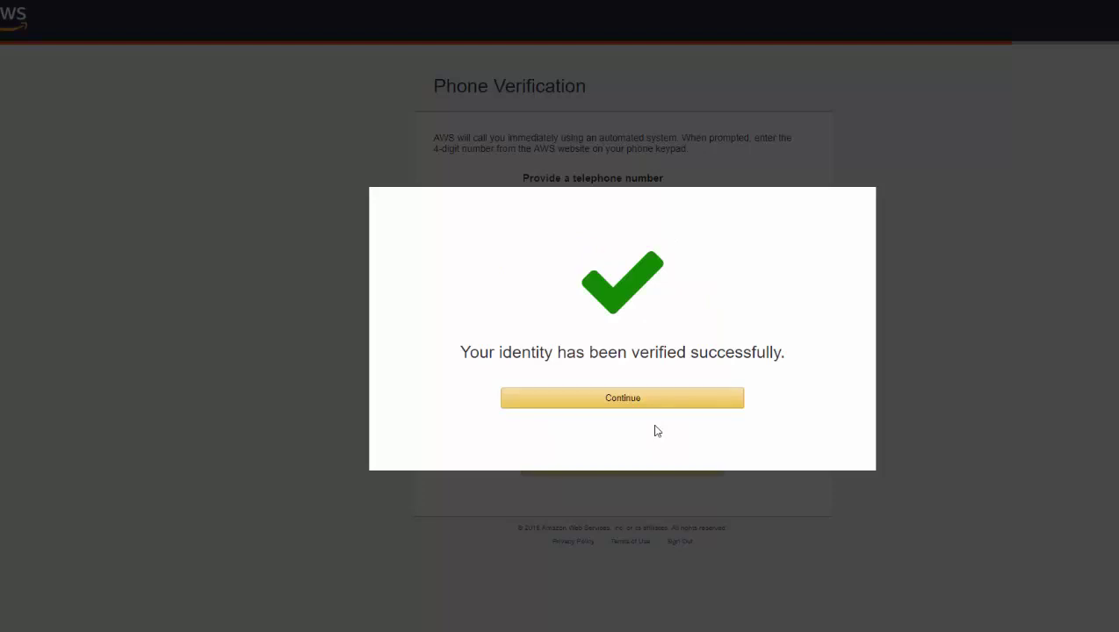
- Continue past the verification confirmation and pick the free Basic support plan
{"action": "left_click", "coordinate": [621, 400]}
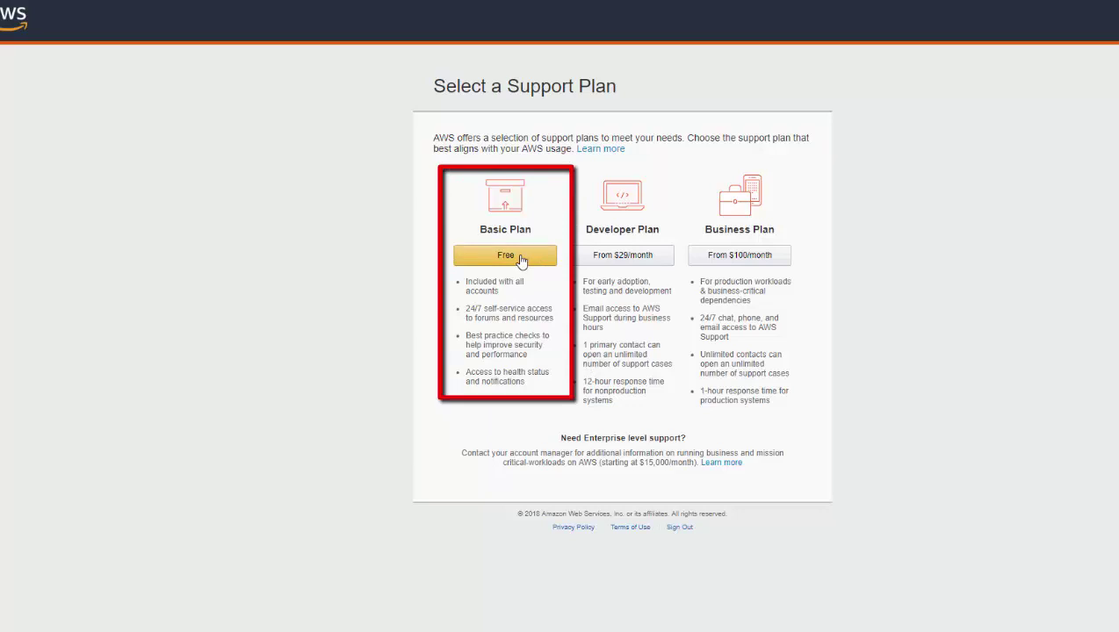
{"action": "left_click", "coordinate": [521, 257]}
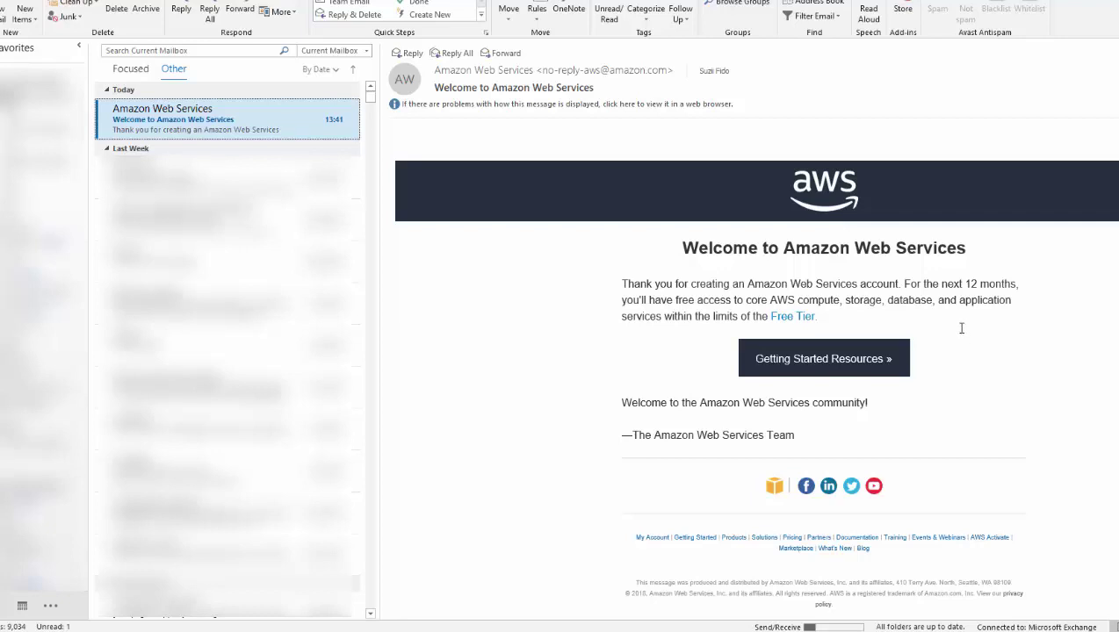
- Open 'Getting Started Resources' from the AWS welcome email
{"action": "left_click", "coordinate": [819, 360]}
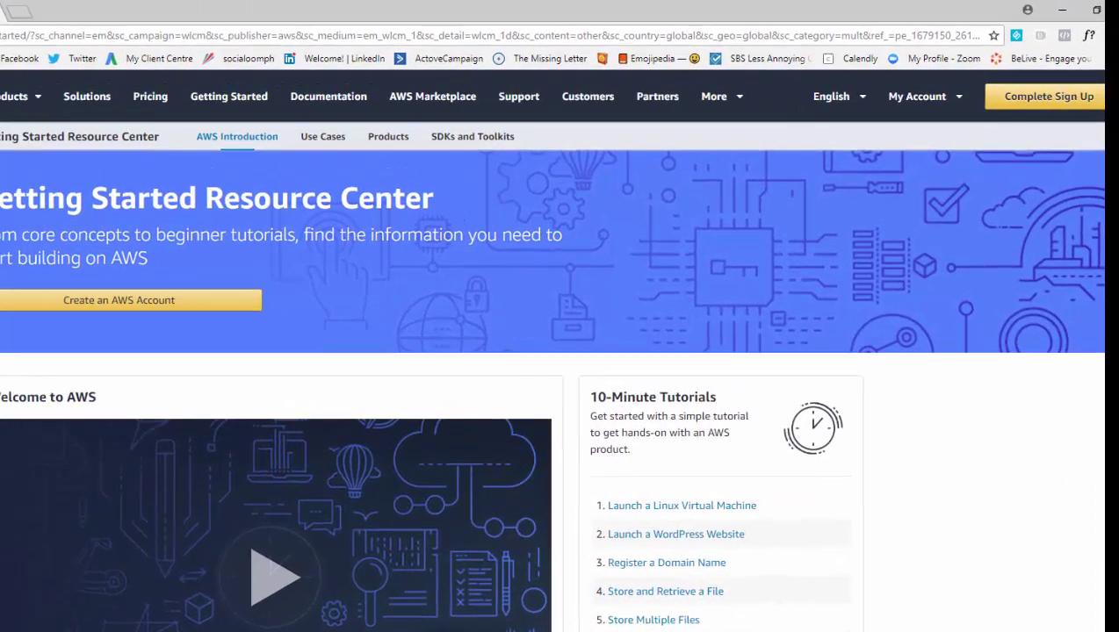
- Choose 'Complete Sign Up', then 'Sign In to the Console' from the top bar
{"action": "left_click", "coordinate": [1042, 103]}
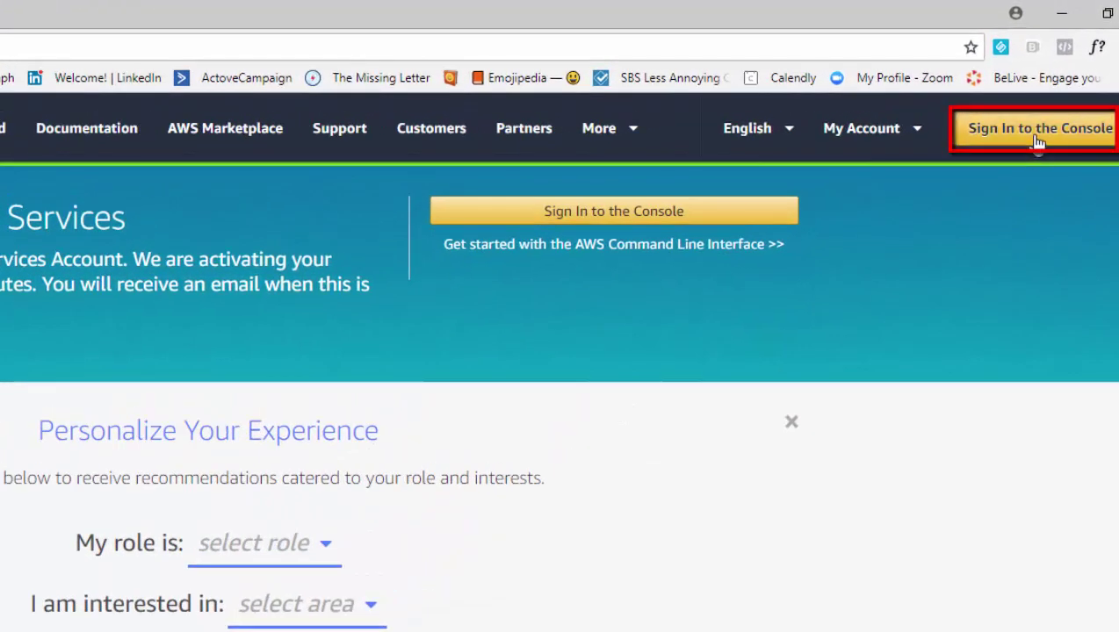
{"action": "left_click", "coordinate": [1038, 141]}
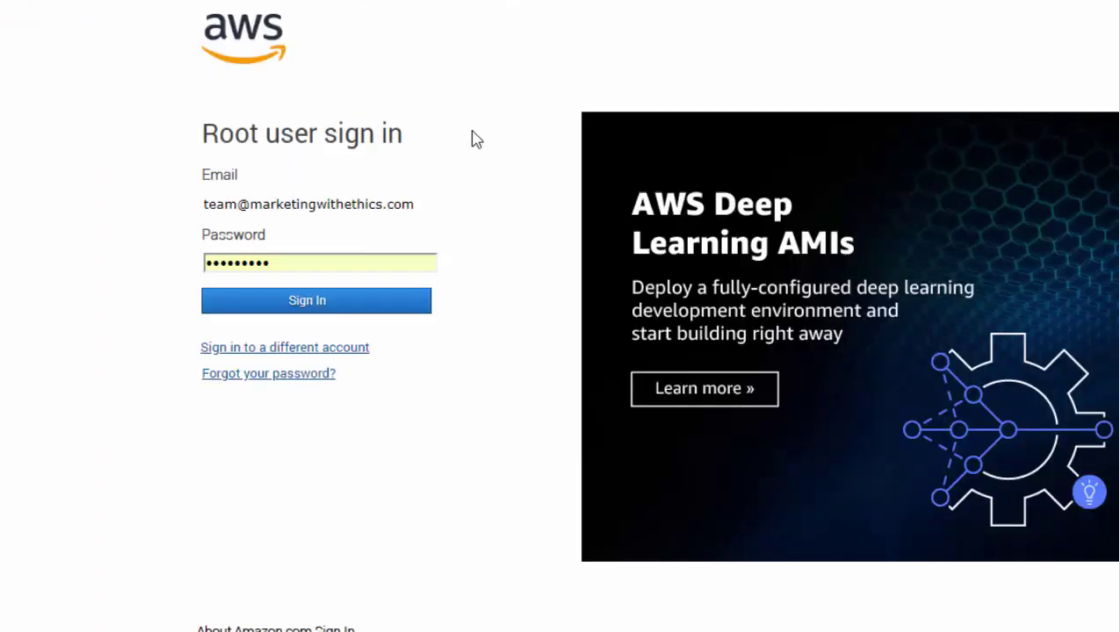
- Switch to a different account and enter the root account e-mail to continue
{"action": "left_click", "coordinate": [311, 348]}
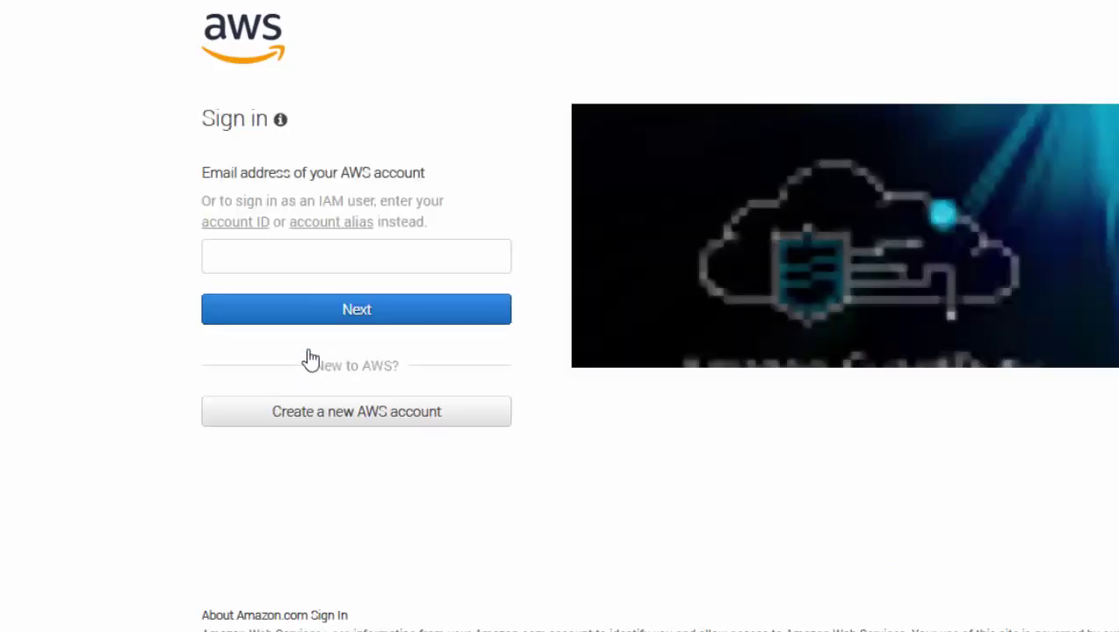
{"action": "left_click", "coordinate": [230, 249]}
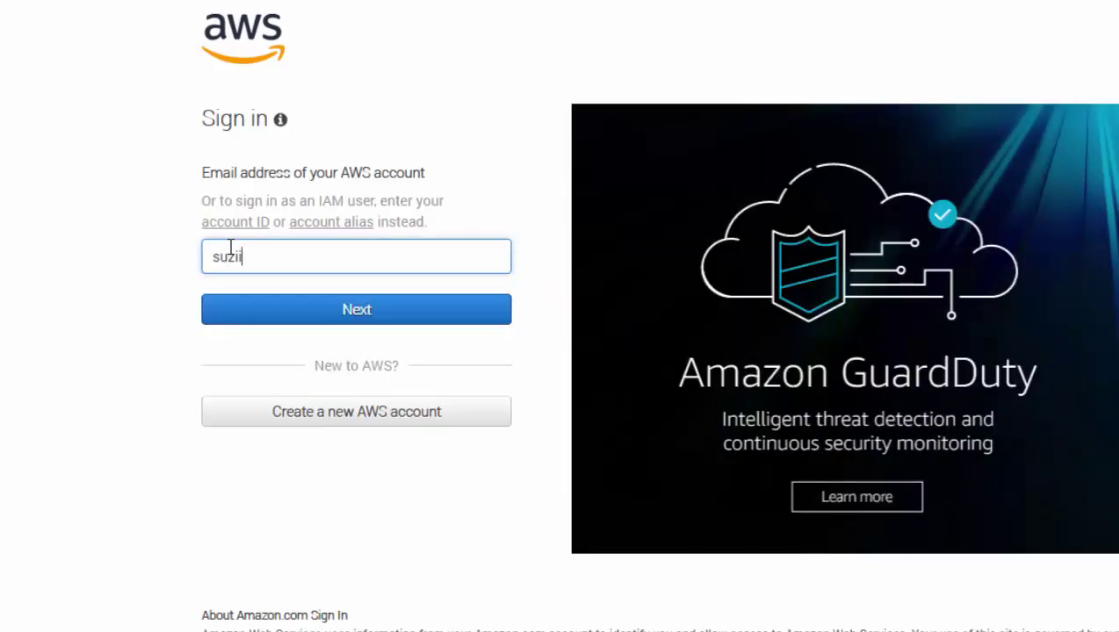
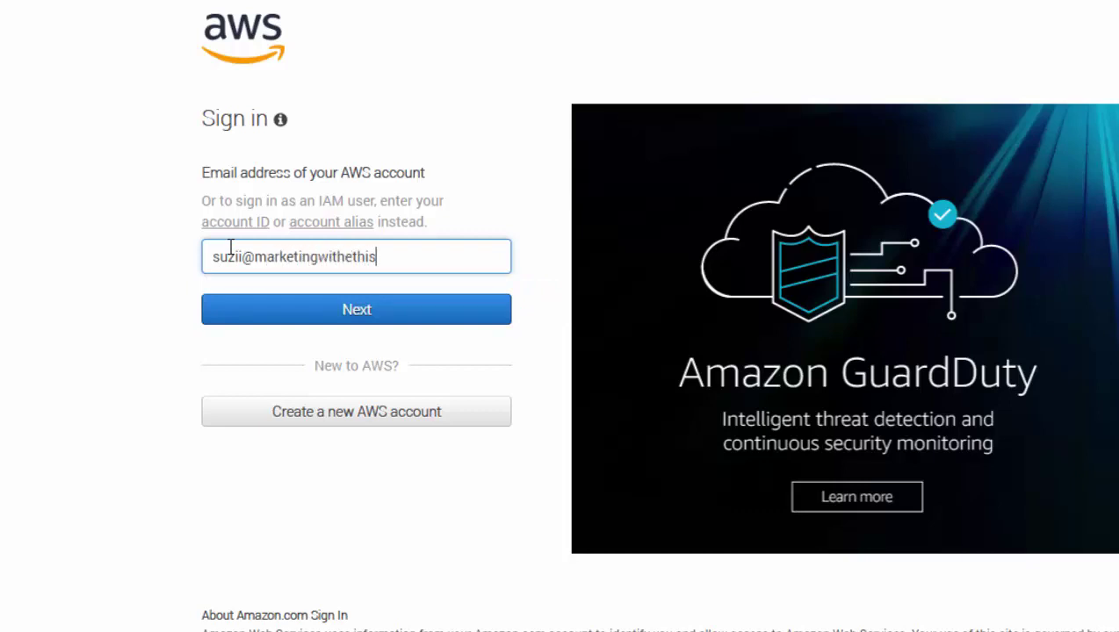
{"action": "left_click", "coordinate": [375, 322]}
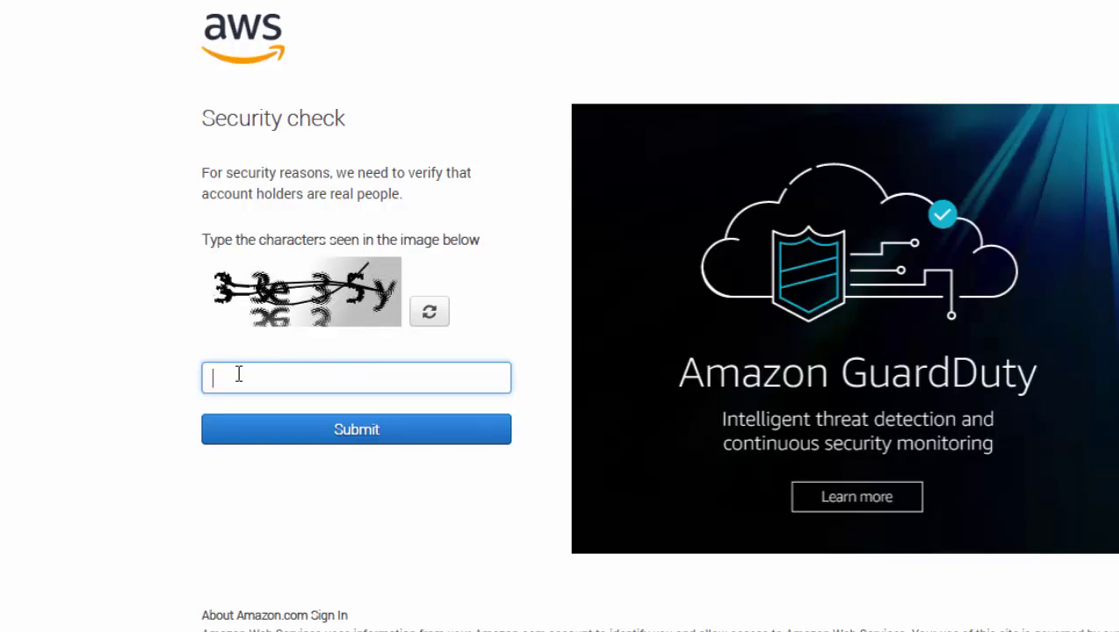
- Pass the CAPTCHA security check and sign in with the account password
{"action": "type", "text": "33e35y"}
{"action": "left_click", "coordinate": [357, 430]}
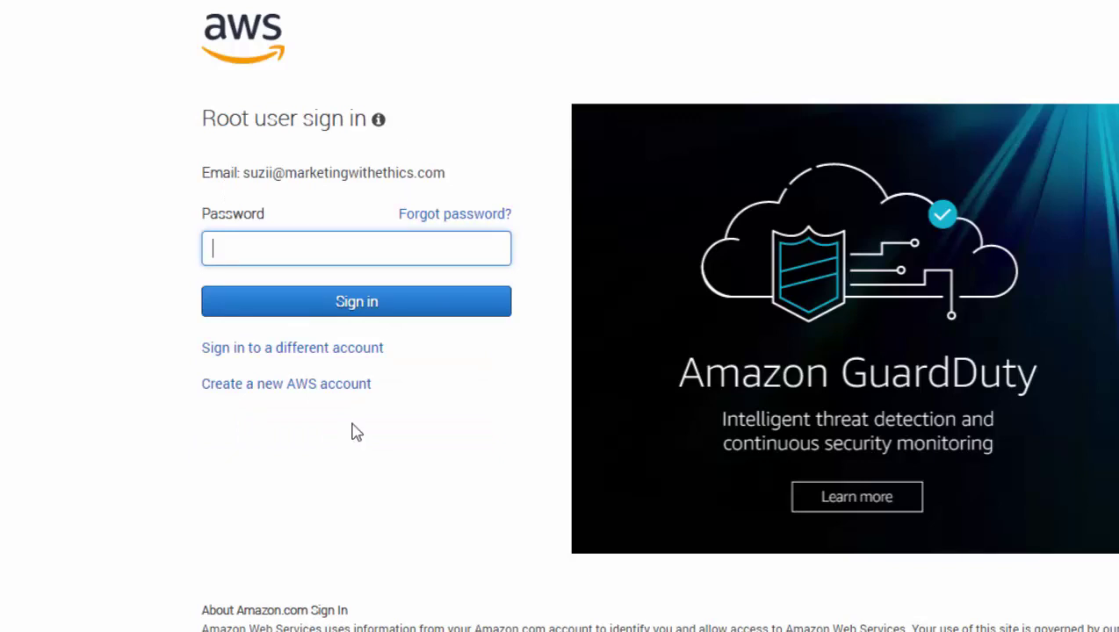
{"action": "type", "text": "*********"}
{"action": "left_click", "coordinate": [375, 312]}
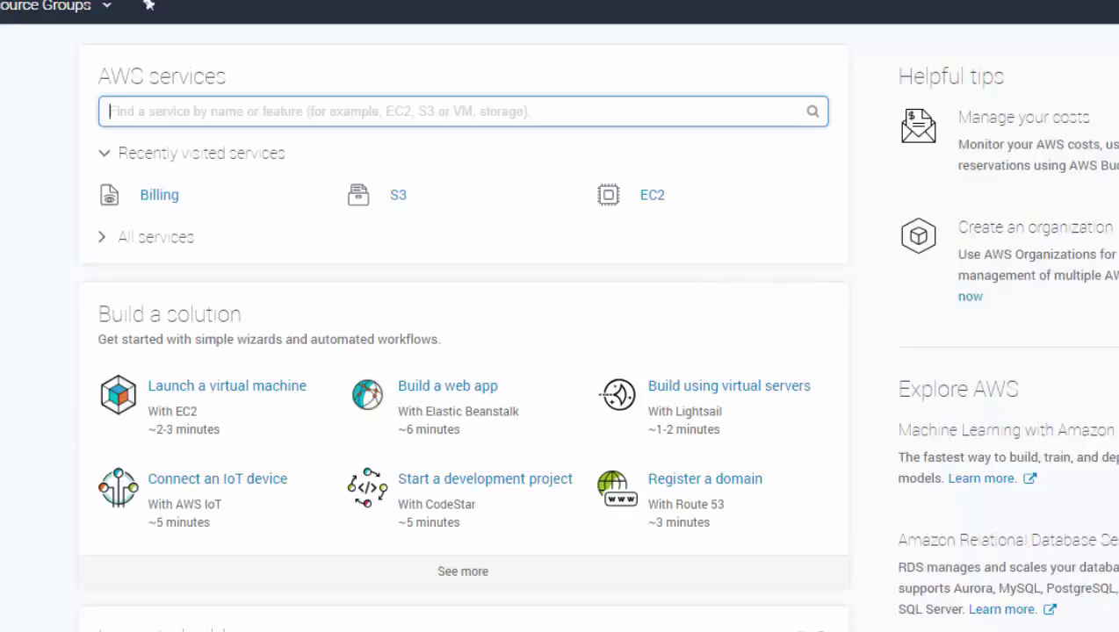
- Open S3 from the Recently visited services on the console home
{"action": "left_click", "coordinate": [399, 202]}
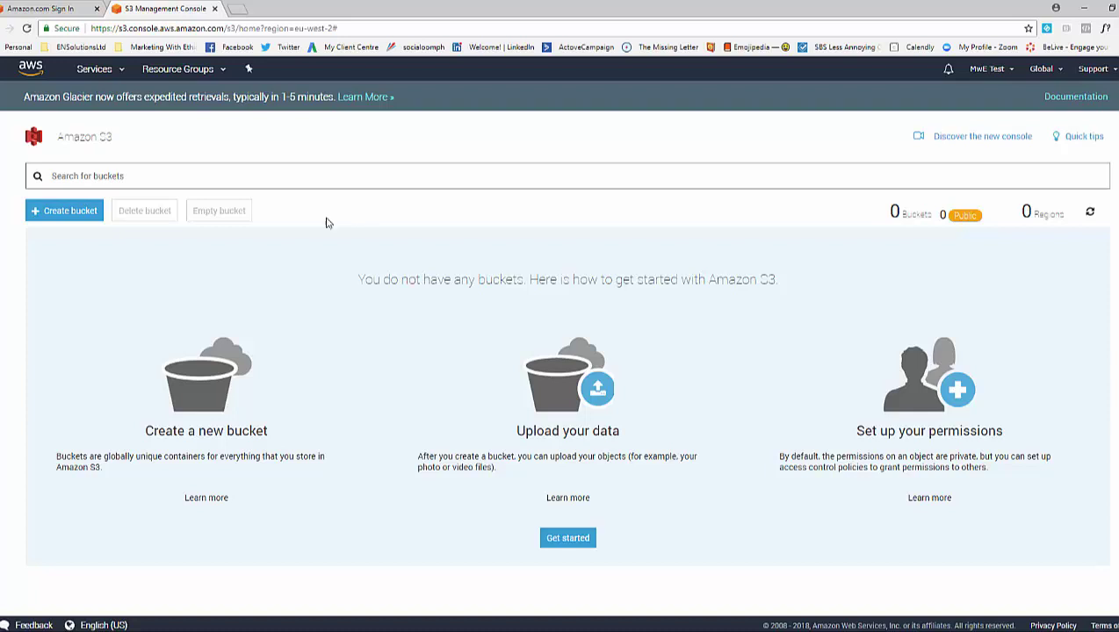
- Start a new bucket named 'mw-freebies' and advance to the properties step
{"action": "left_click", "coordinate": [64, 218]}
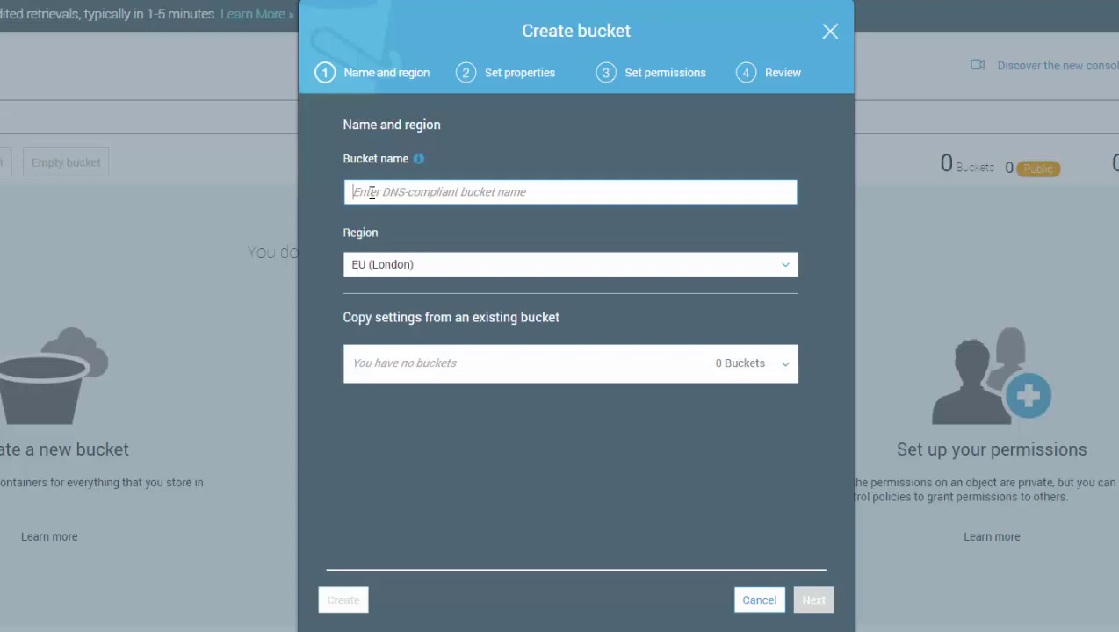
{"action": "type", "text": "mwe"}
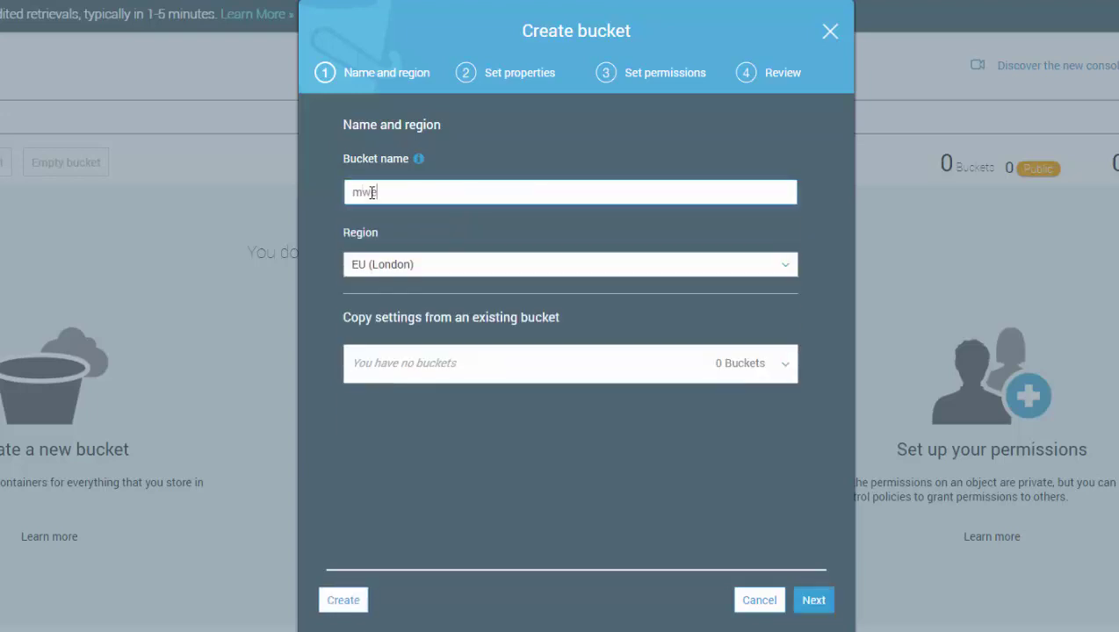
{"action": "type", "text": "-freebies"}
{"action": "left_click", "coordinate": [813, 601]}
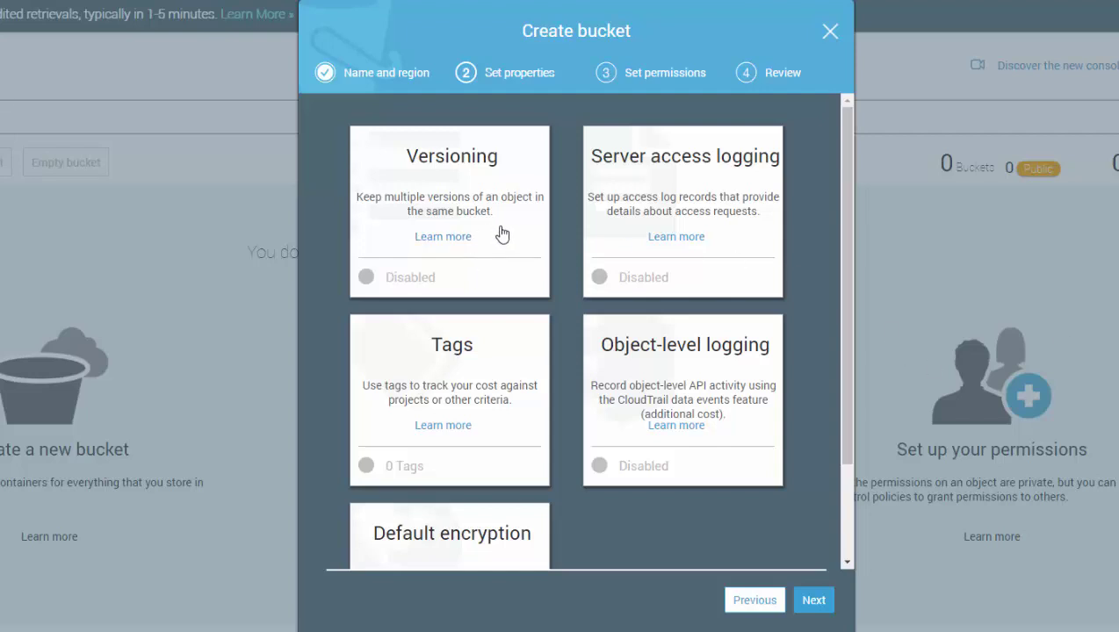
- Open the Versioning setting and cancel, leaving versioning disabled
{"action": "left_click", "coordinate": [368, 279]}
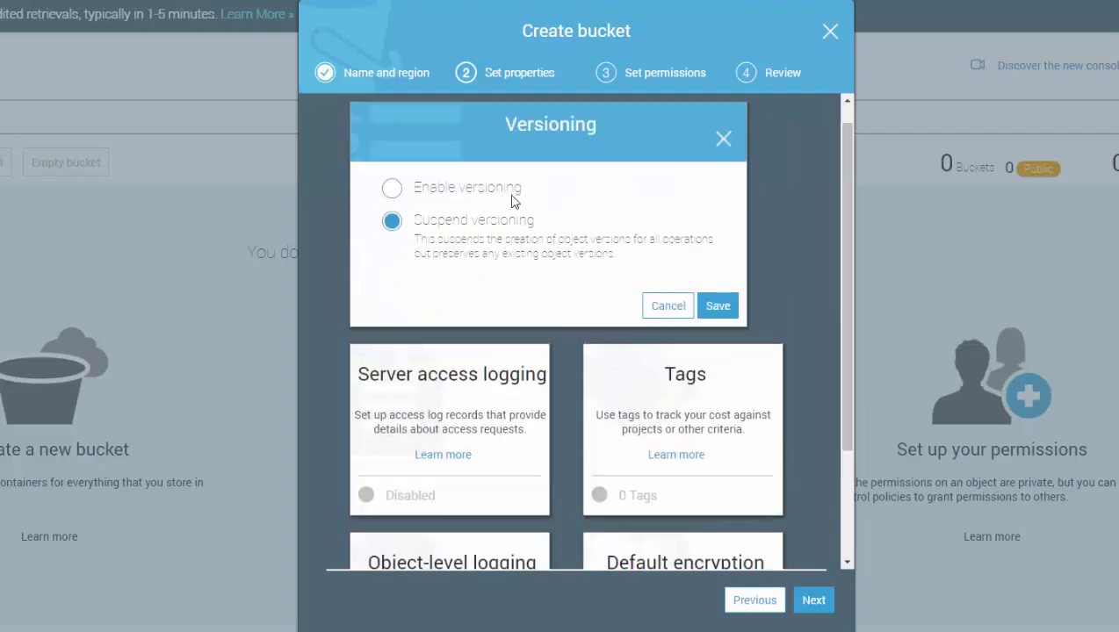
{"action": "left_click", "coordinate": [393, 189]}
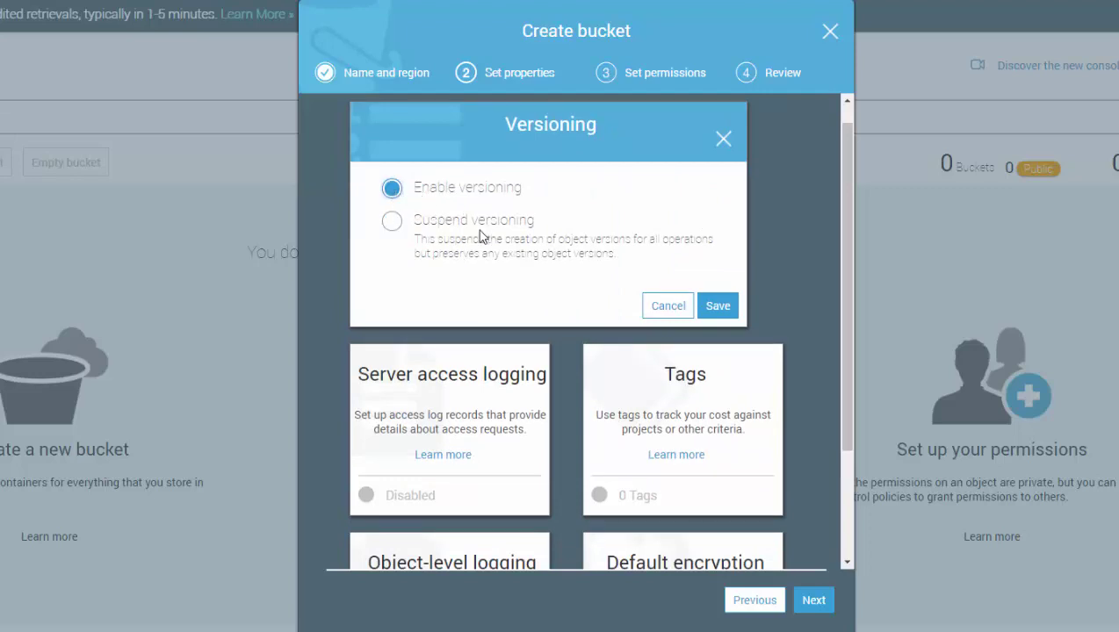
{"action": "left_click", "coordinate": [666, 306]}
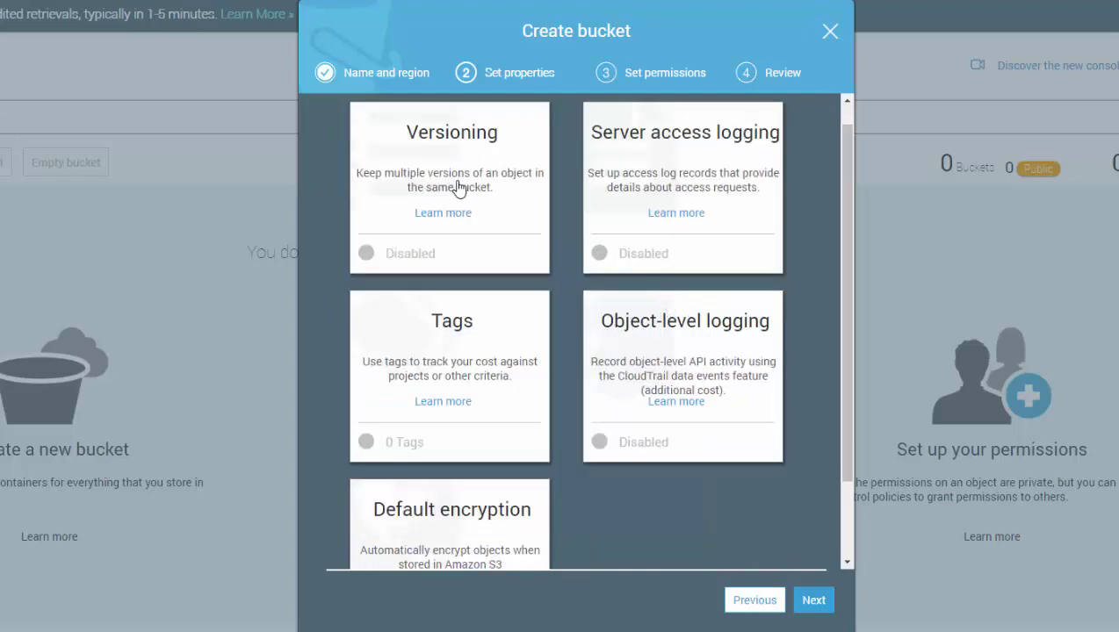
- Grant the new bucket public read access, leave log delivery write access off, and reach Review
{"action": "left_click", "coordinate": [811, 603]}
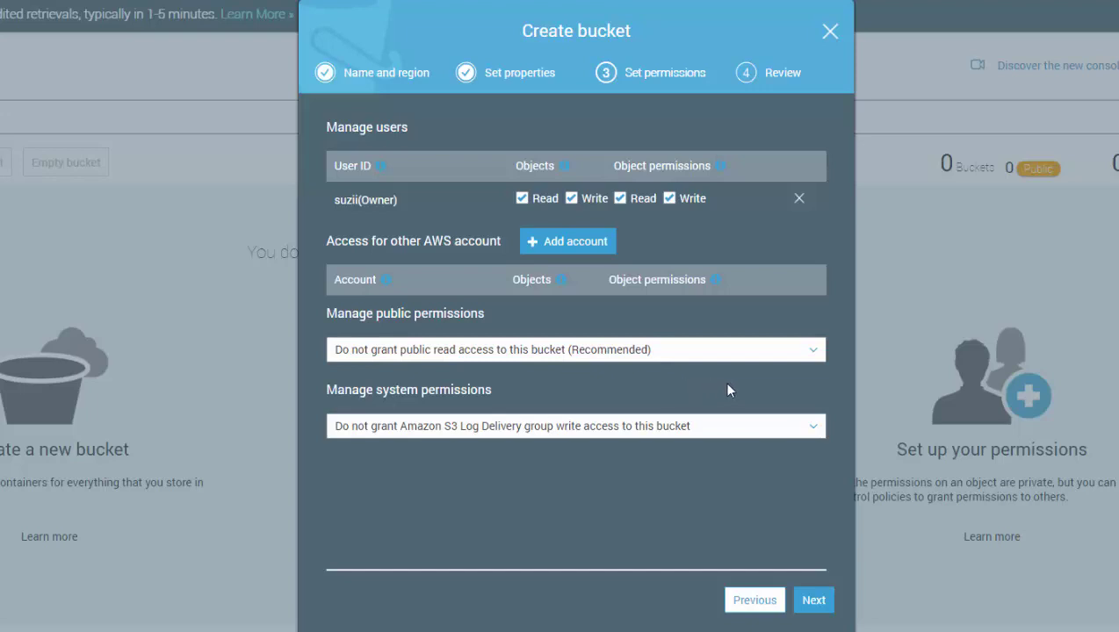
{"action": "left_click", "coordinate": [813, 352]}
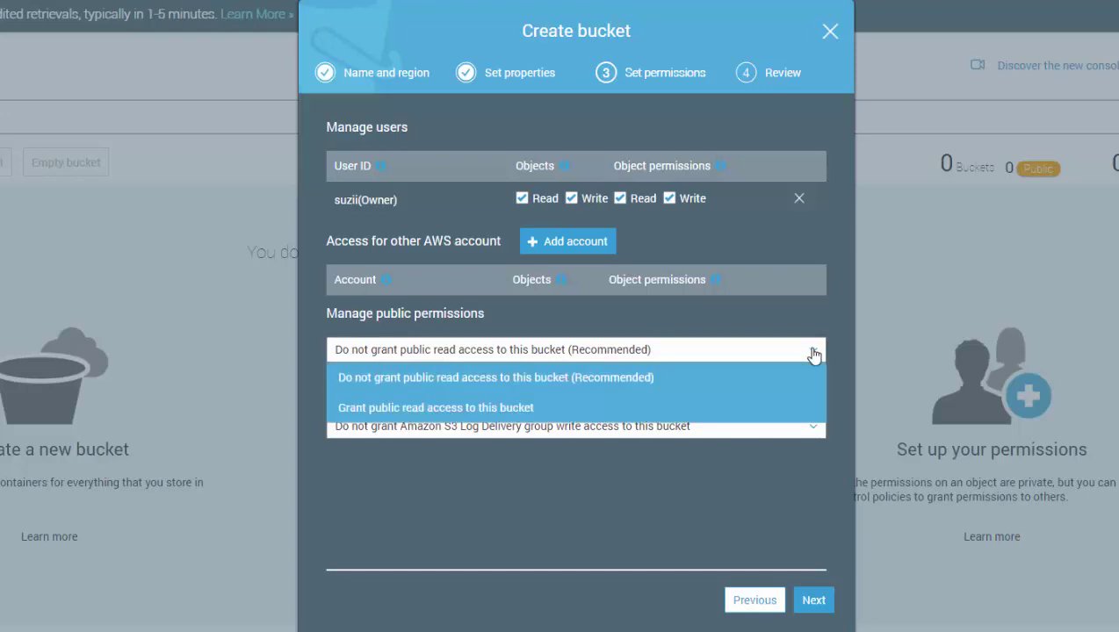
{"action": "left_click", "coordinate": [522, 409]}
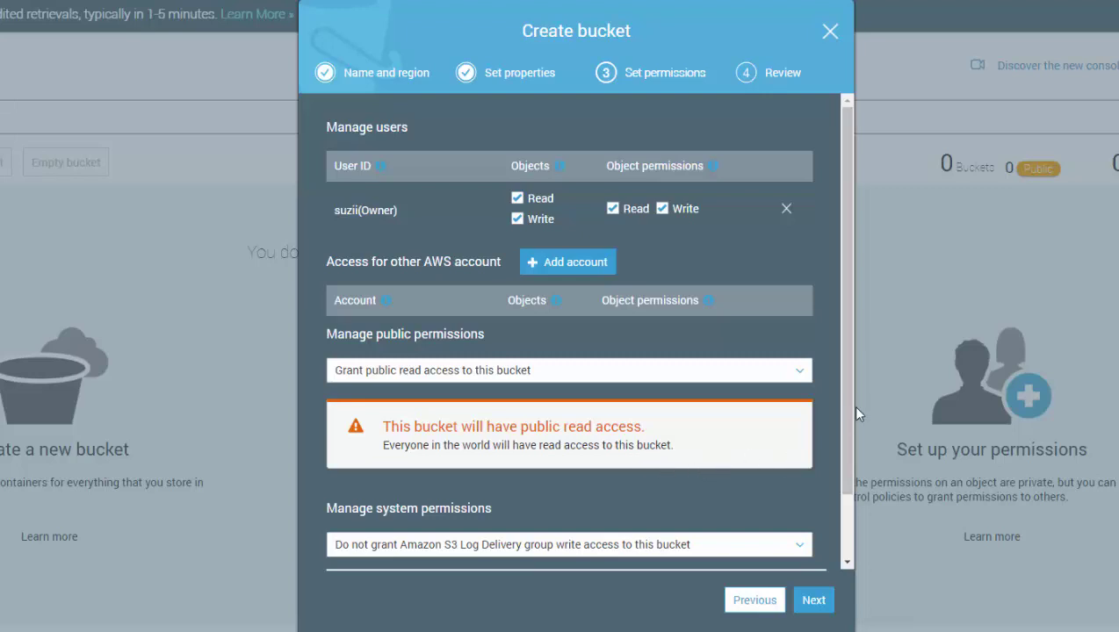
{"action": "left_click_drag", "start_coordinate": [845, 415], "coordinate": [836, 527]}
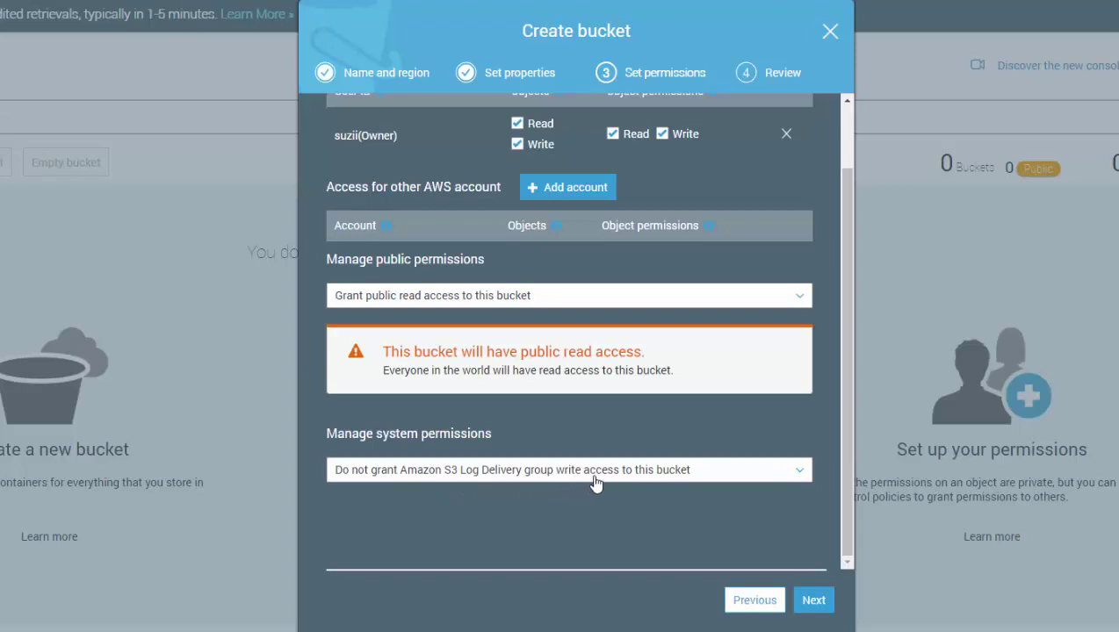
{"action": "left_click", "coordinate": [801, 472]}
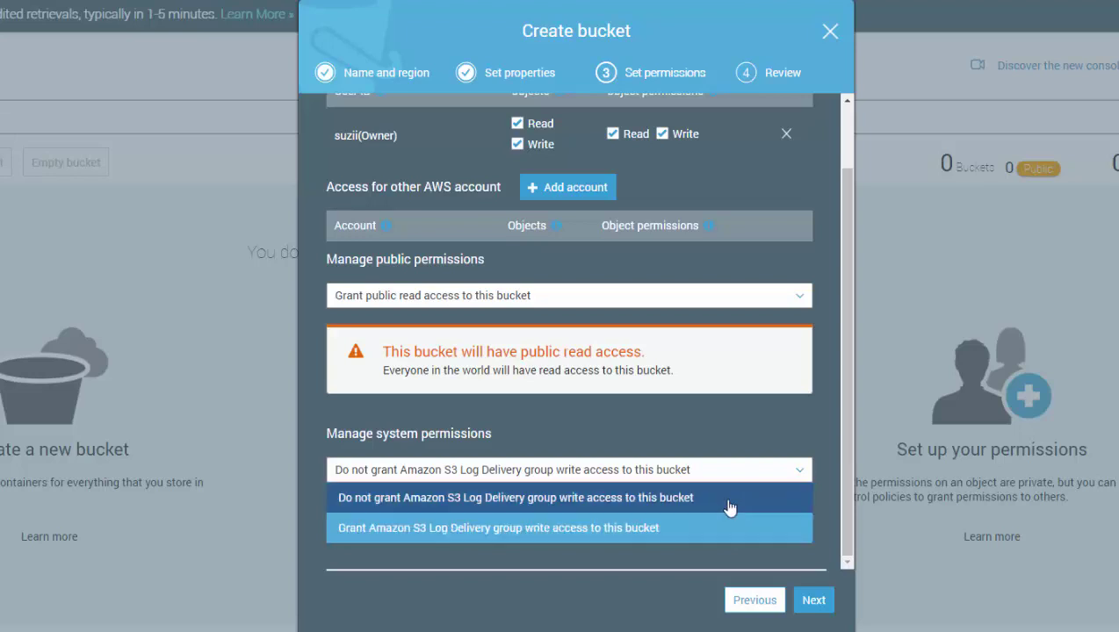
{"action": "left_click", "coordinate": [663, 572]}
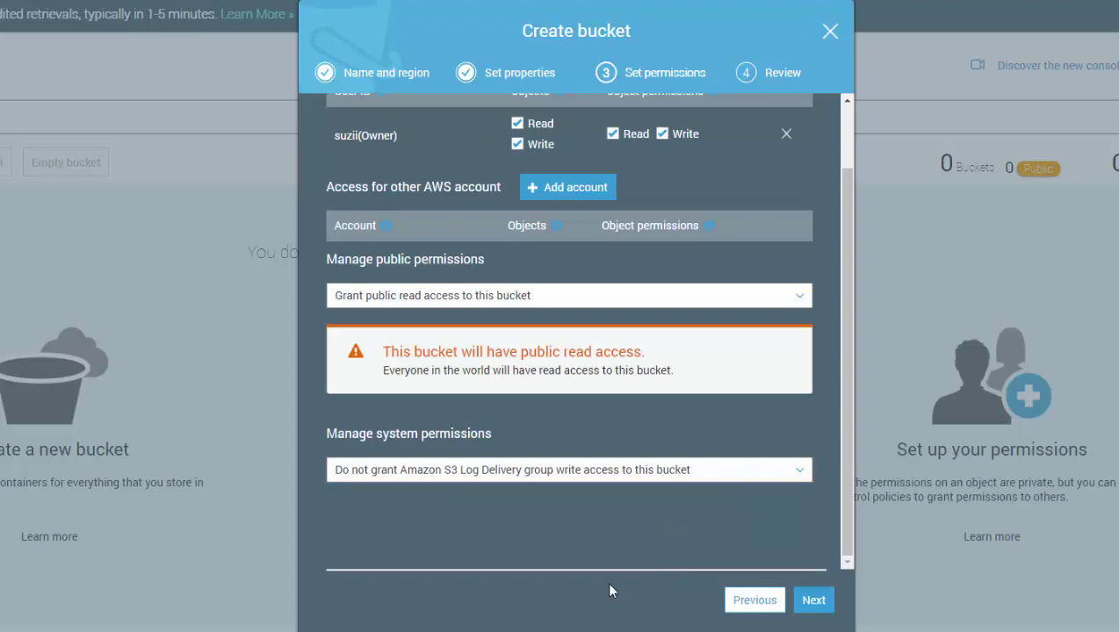
{"action": "left_click", "coordinate": [813, 600]}
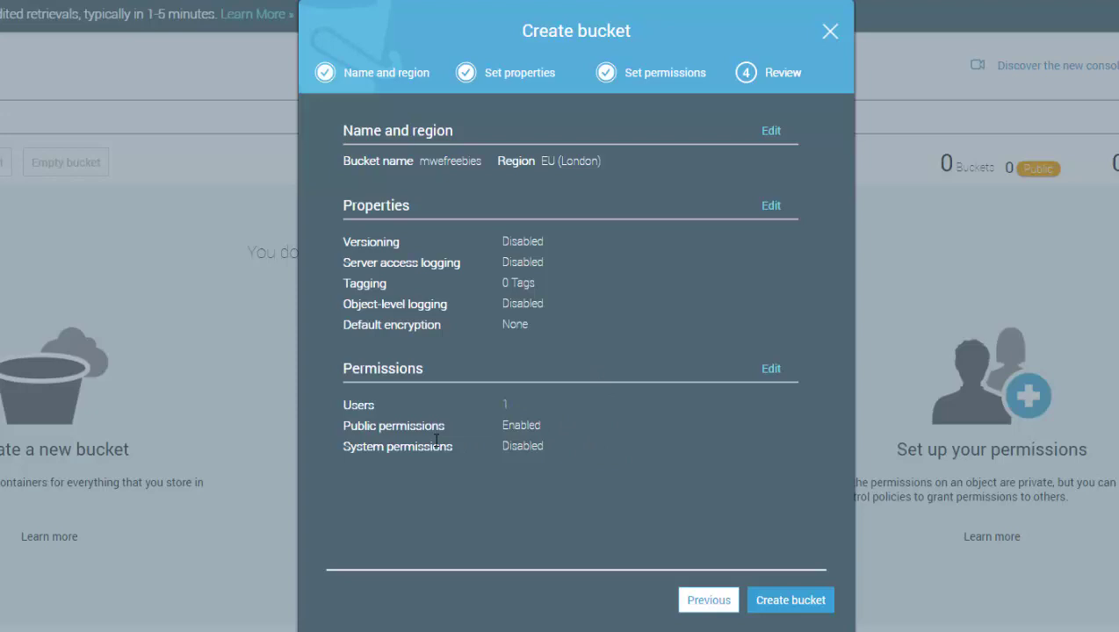
- Create the mwefreebies bucket and open its empty Overview page
{"action": "left_click", "coordinate": [791, 604]}
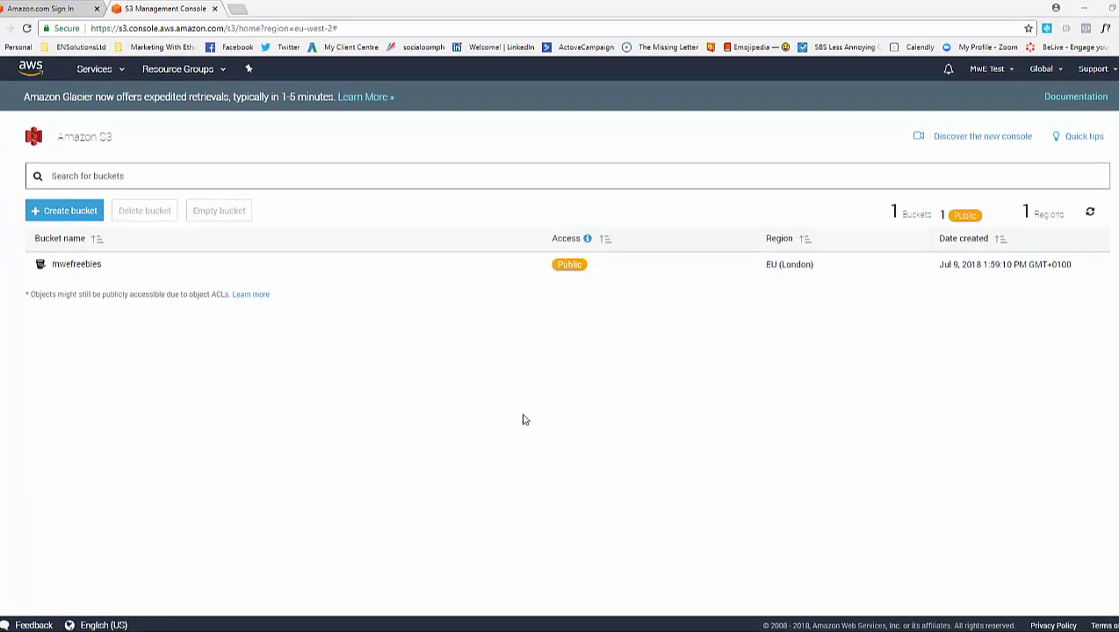
{"action": "left_click", "coordinate": [74, 267]}
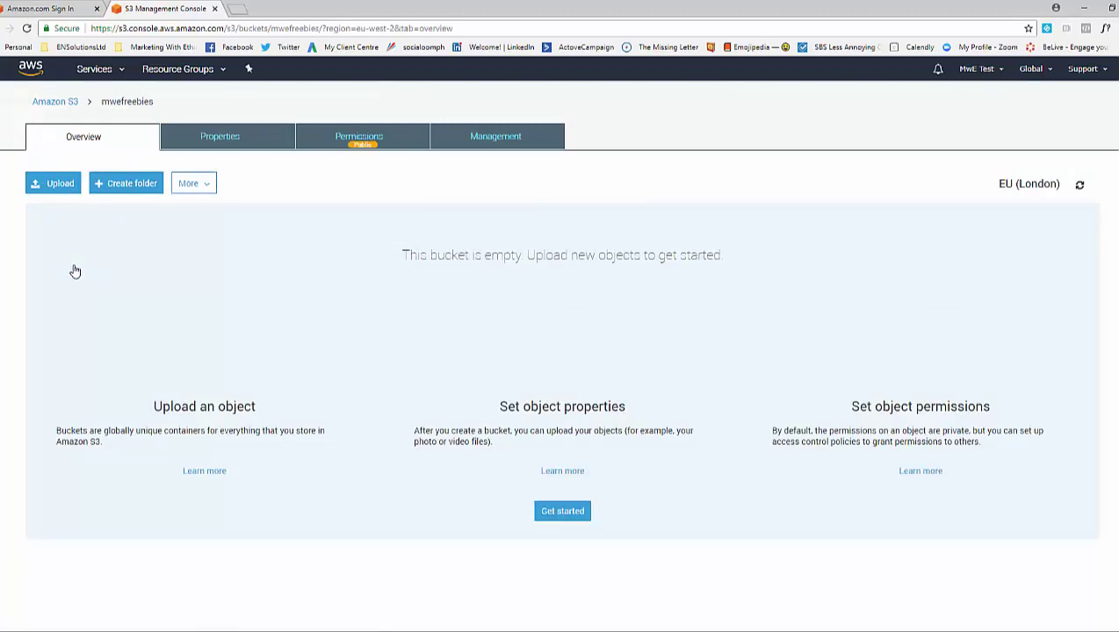
- Upload FB LIVE Checklist.jpg from MwE Backup > eBooks > FB LIVE Checklist into mwefreebies
{"action": "left_click", "coordinate": [50, 188]}
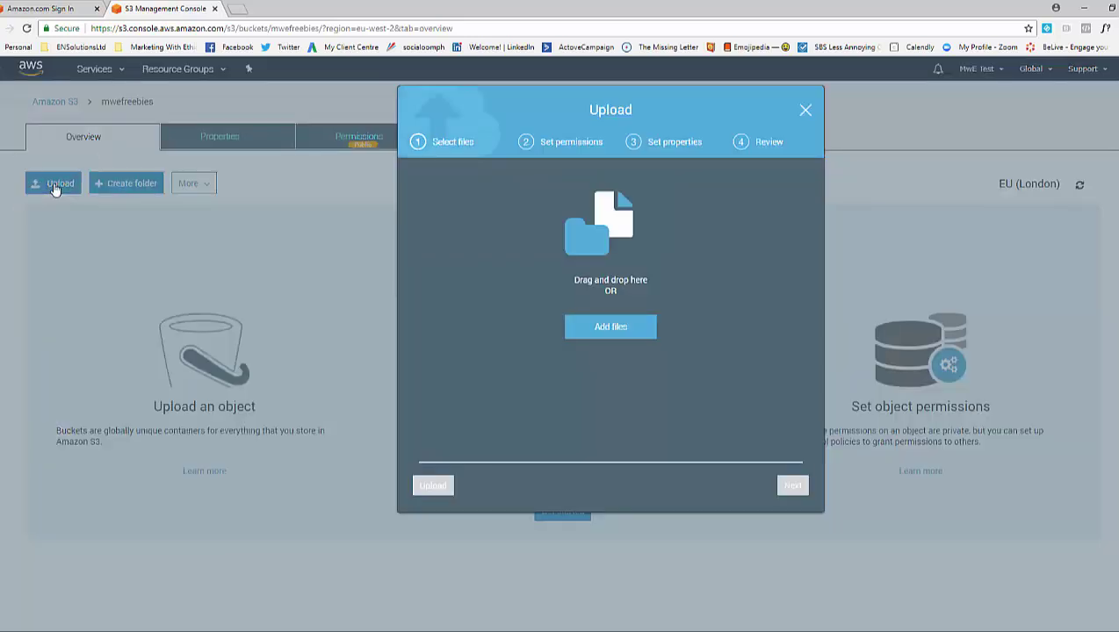
{"action": "left_click", "coordinate": [610, 327]}
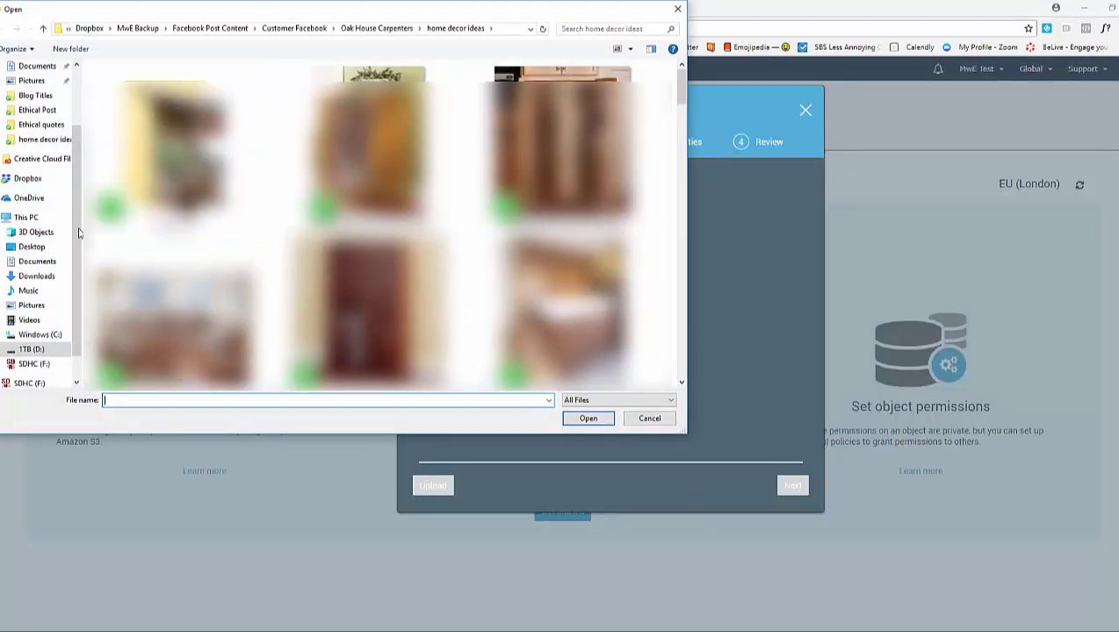
{"action": "left_click", "coordinate": [136, 28]}
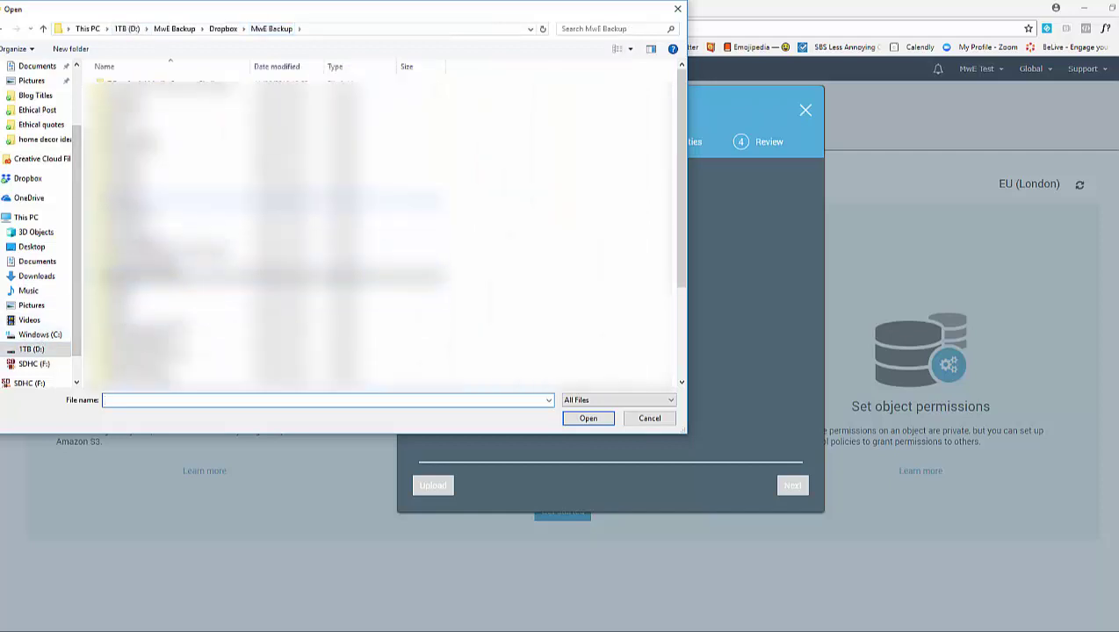
{"action": "double_click", "coordinate": [132, 199]}
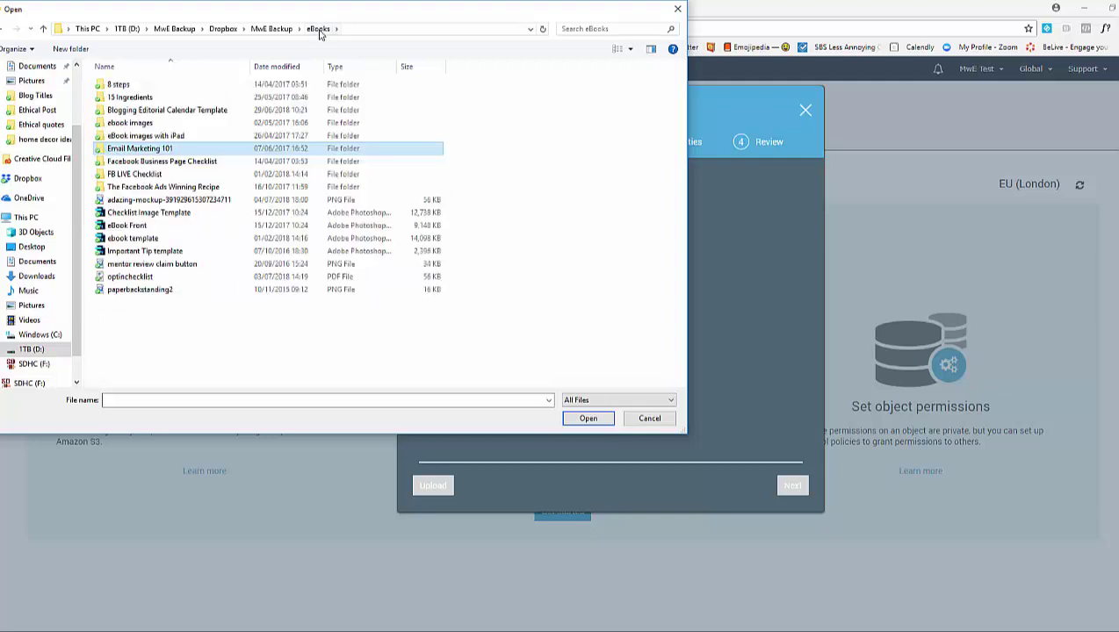
{"action": "double_click", "coordinate": [136, 174]}
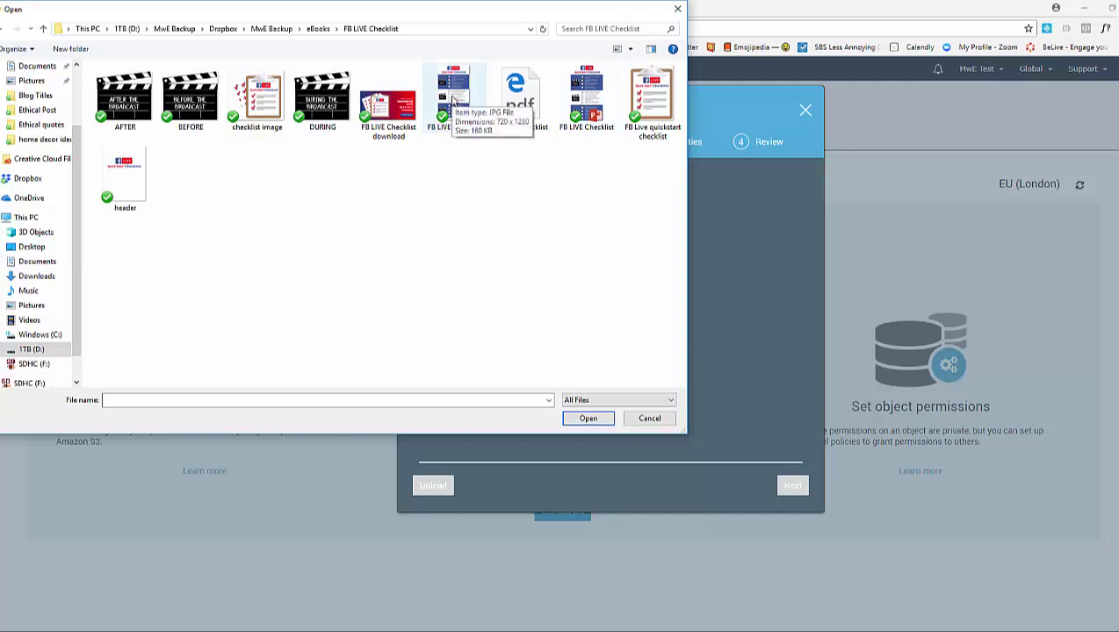
{"action": "double_click", "coordinate": [451, 99]}
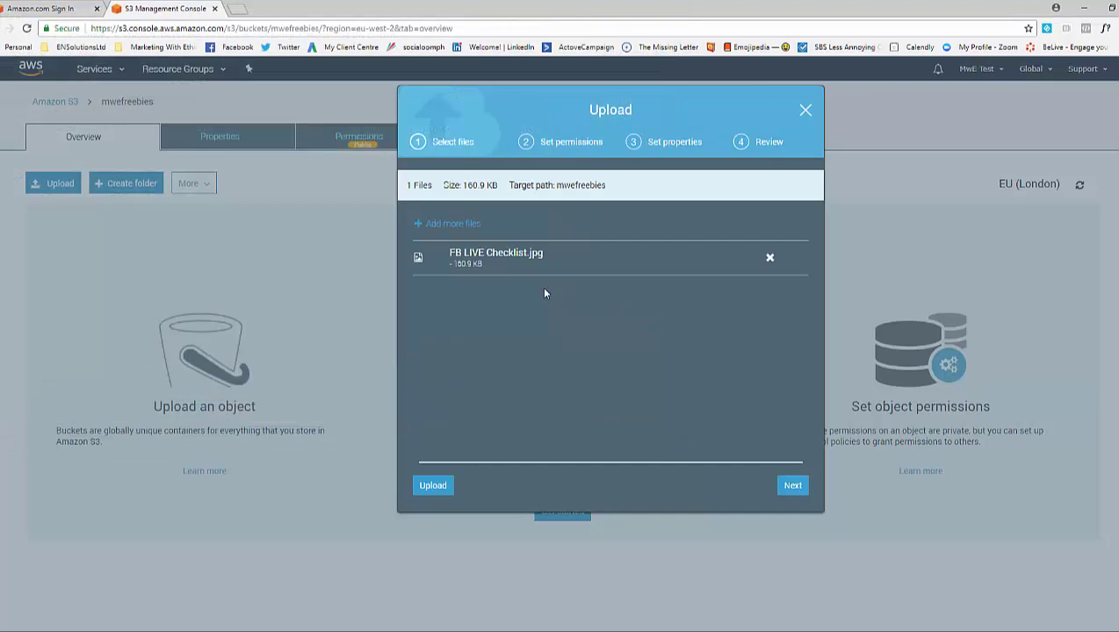
{"action": "left_click", "coordinate": [434, 488]}
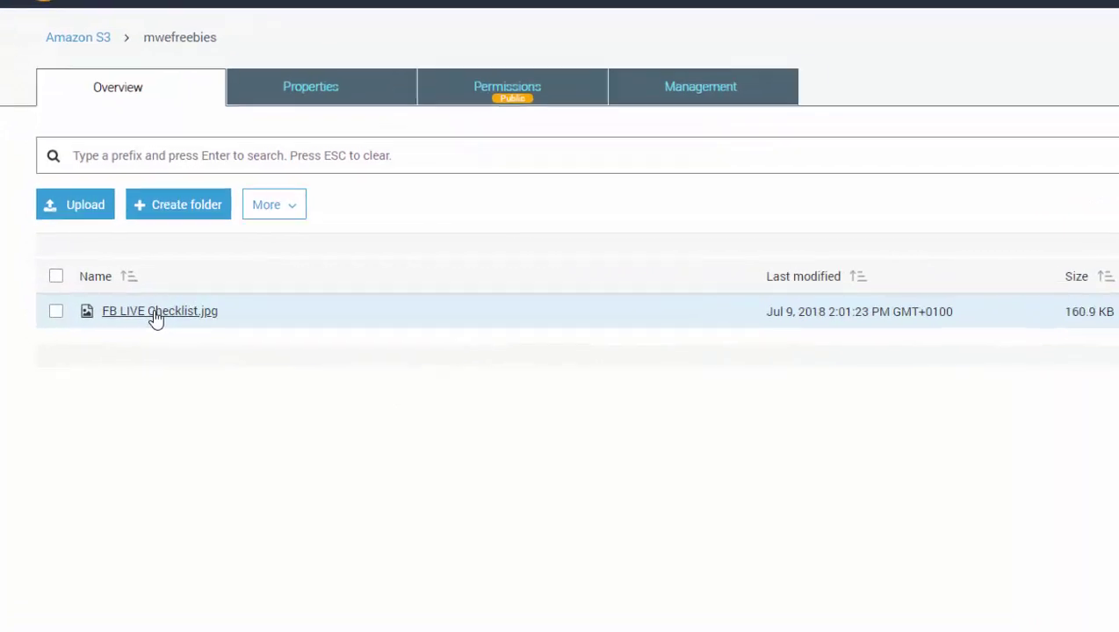
- Make FB LIVE Checklist.jpg public and copy its S3 link URL
{"action": "left_click", "coordinate": [156, 317]}
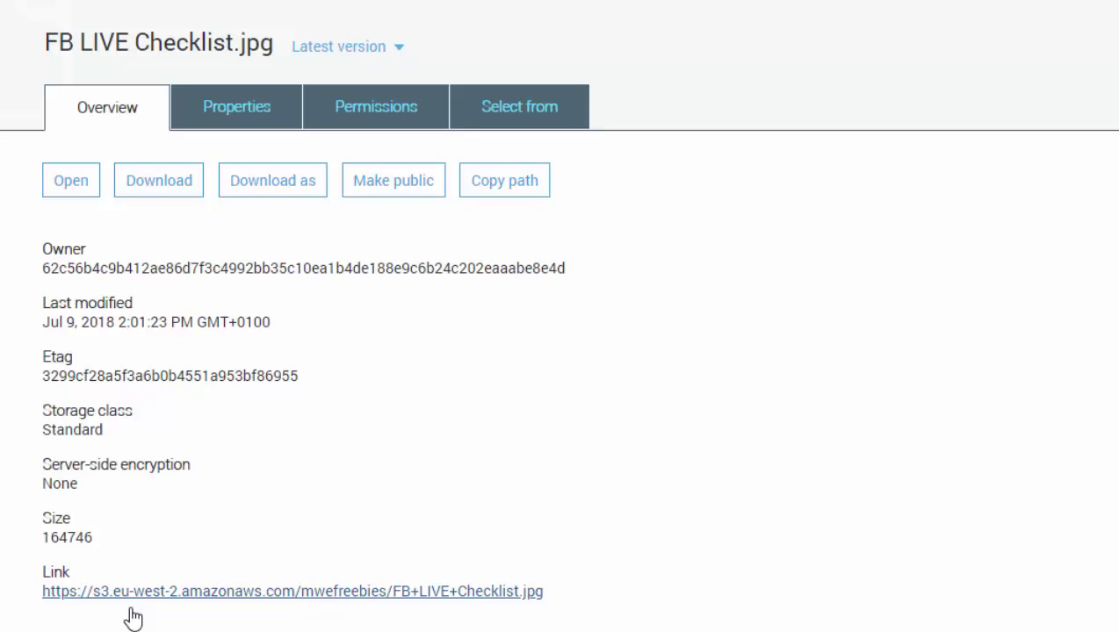
{"action": "mouse_move", "coordinate": [572, 594]}
{"action": "left_mouse_down"}
{"action": "mouse_move", "coordinate": [320, 591]}
{"action": "mouse_move", "coordinate": [580, 593]}
{"action": "left_mouse_up"}
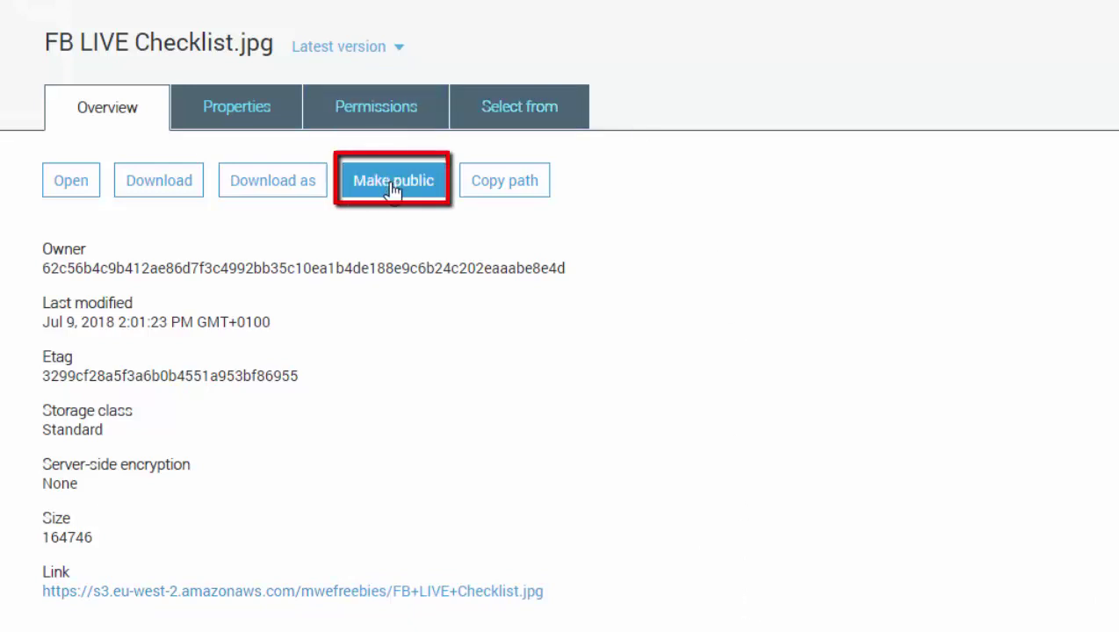
{"action": "left_click", "coordinate": [393, 184]}
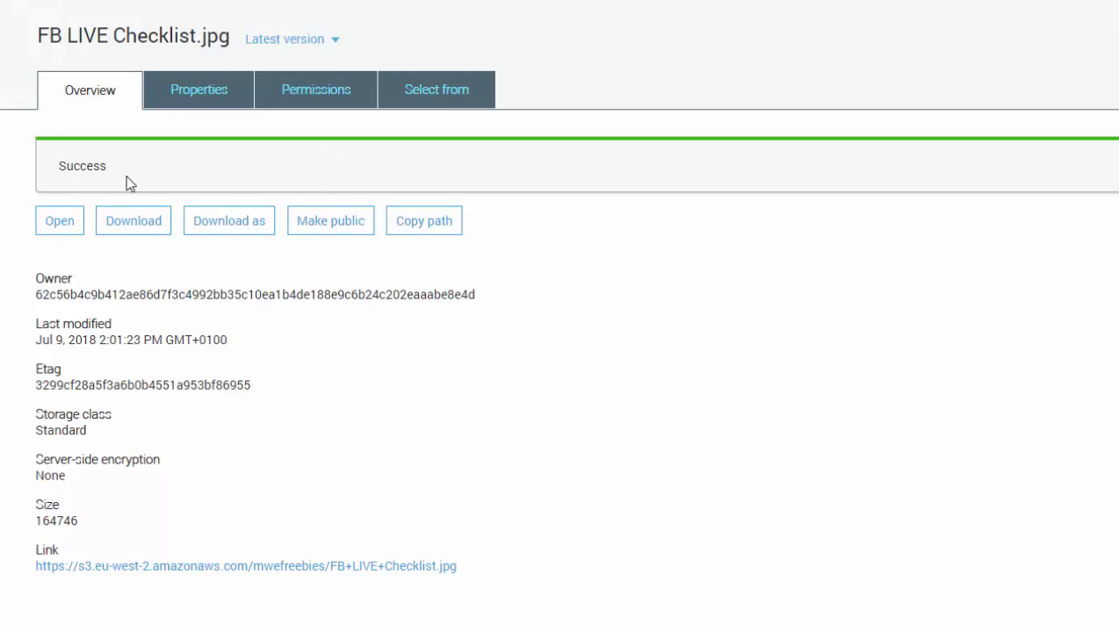
{"action": "left_click_drag", "start_coordinate": [460, 572], "coordinate": [35, 592]}
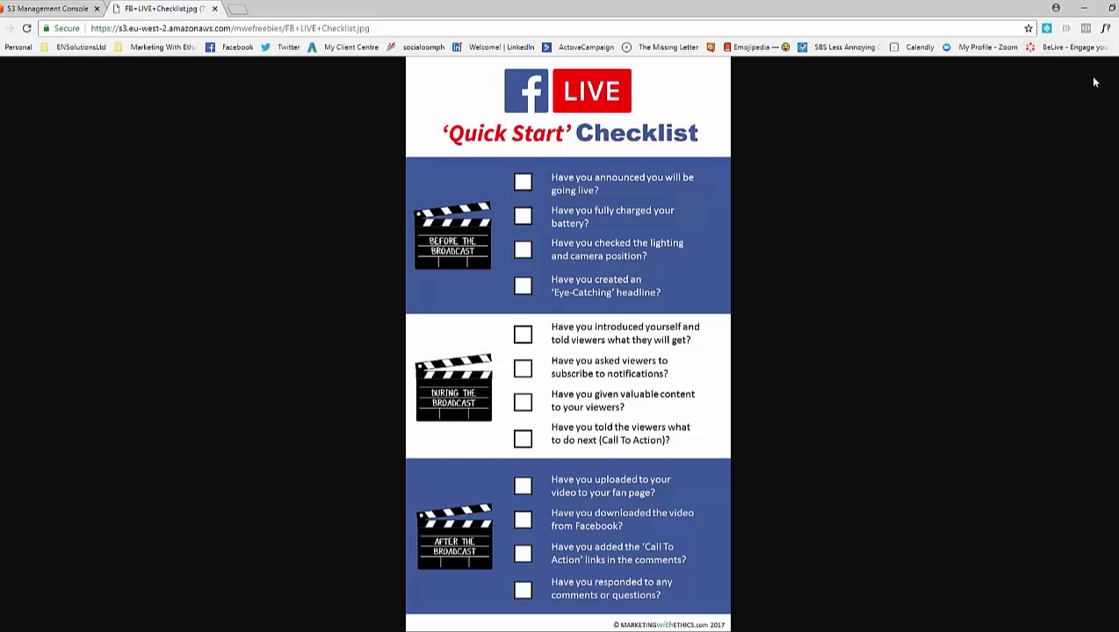
- Close the image tab and review the checklist image's Properties and Permissions
{"action": "key", "text": "ctrl+w"}
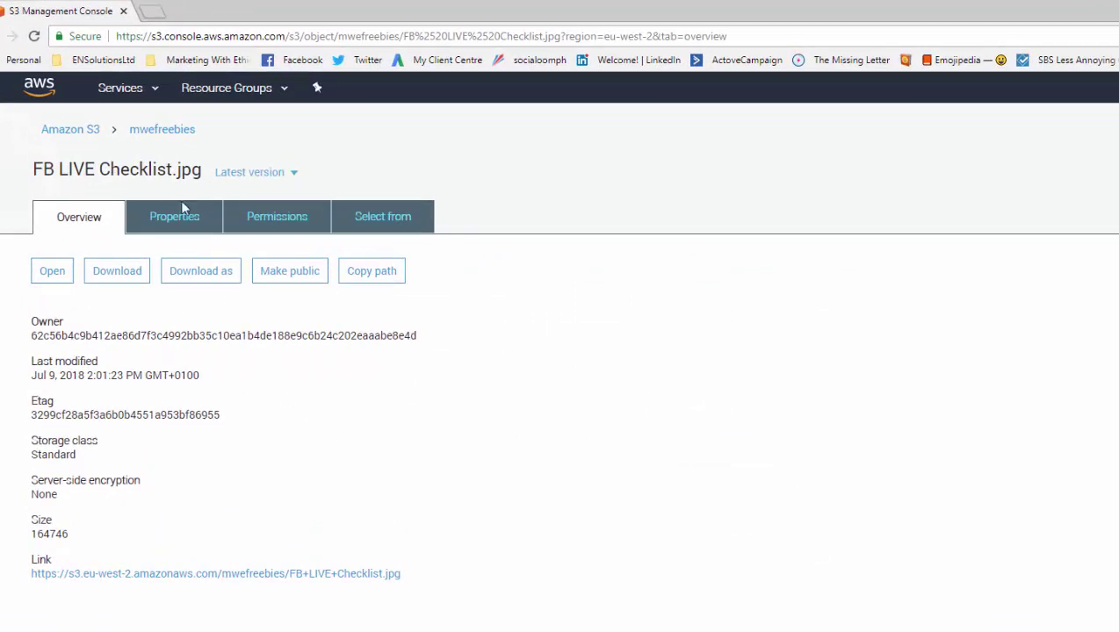
{"action": "left_click", "coordinate": [169, 220]}
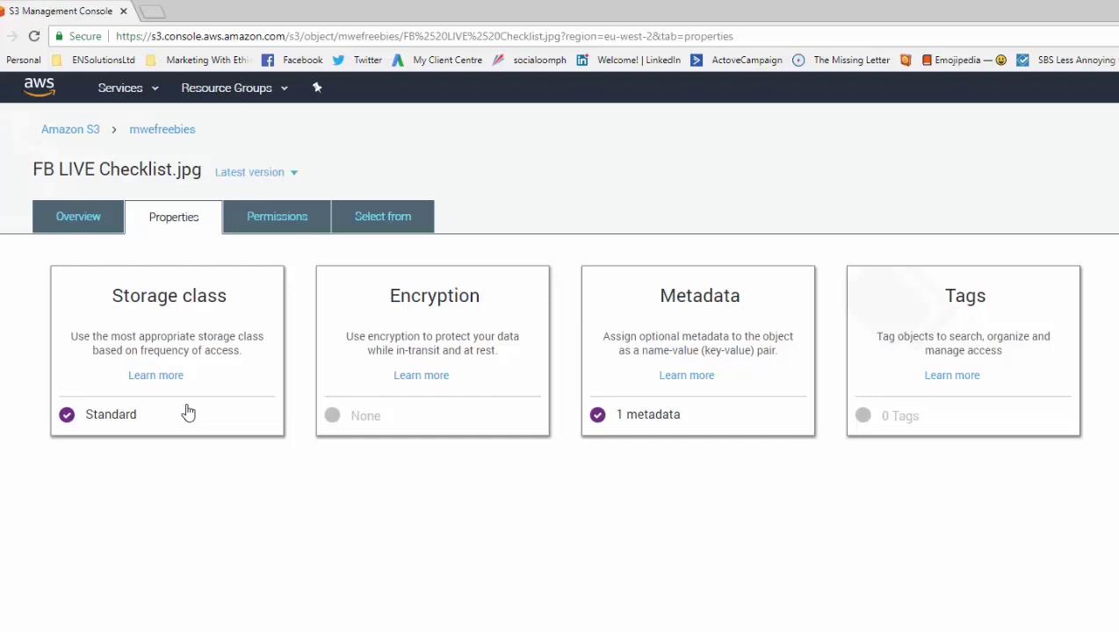
{"action": "left_click", "coordinate": [277, 217]}
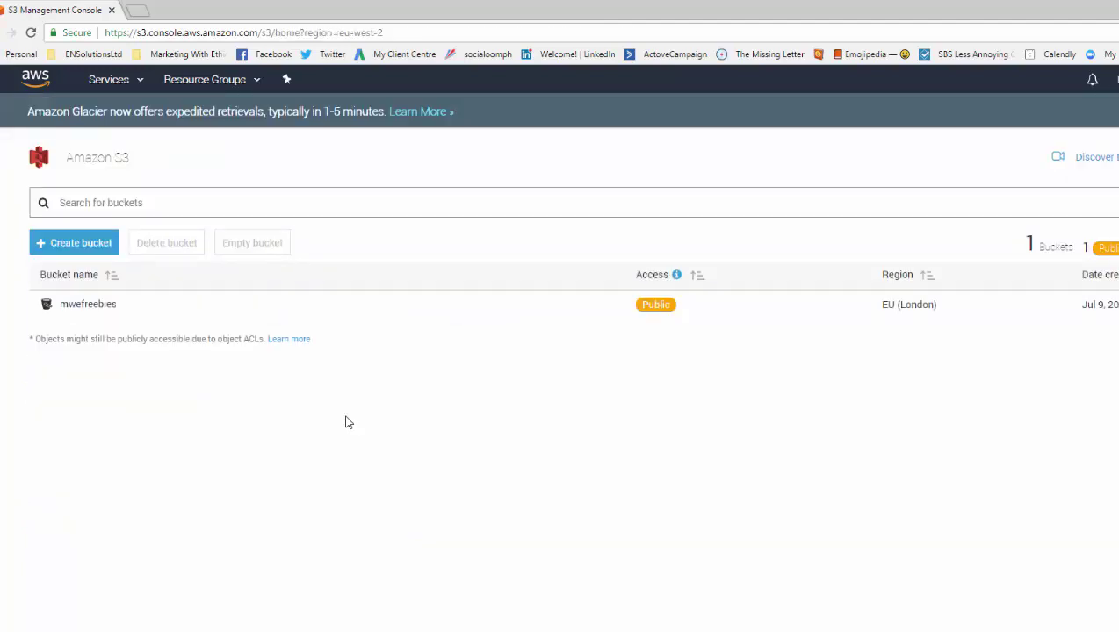
- Start a new bucket named mwetest2, copying settings from mwefreebies
{"action": "left_click", "coordinate": [74, 243]}
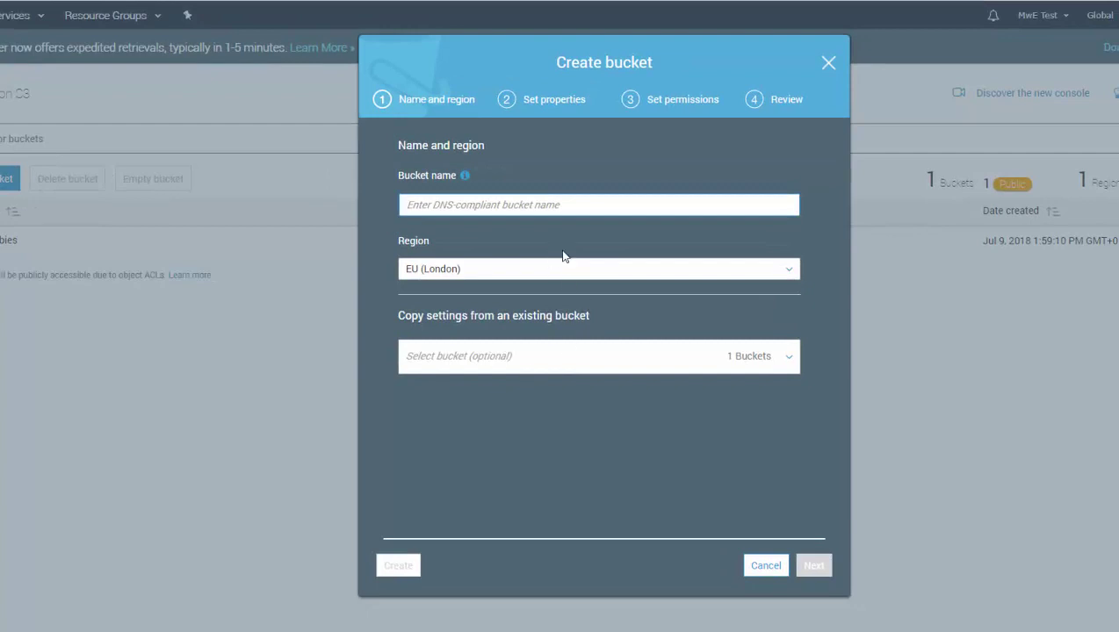
{"action": "type", "text": "mwetest2"}
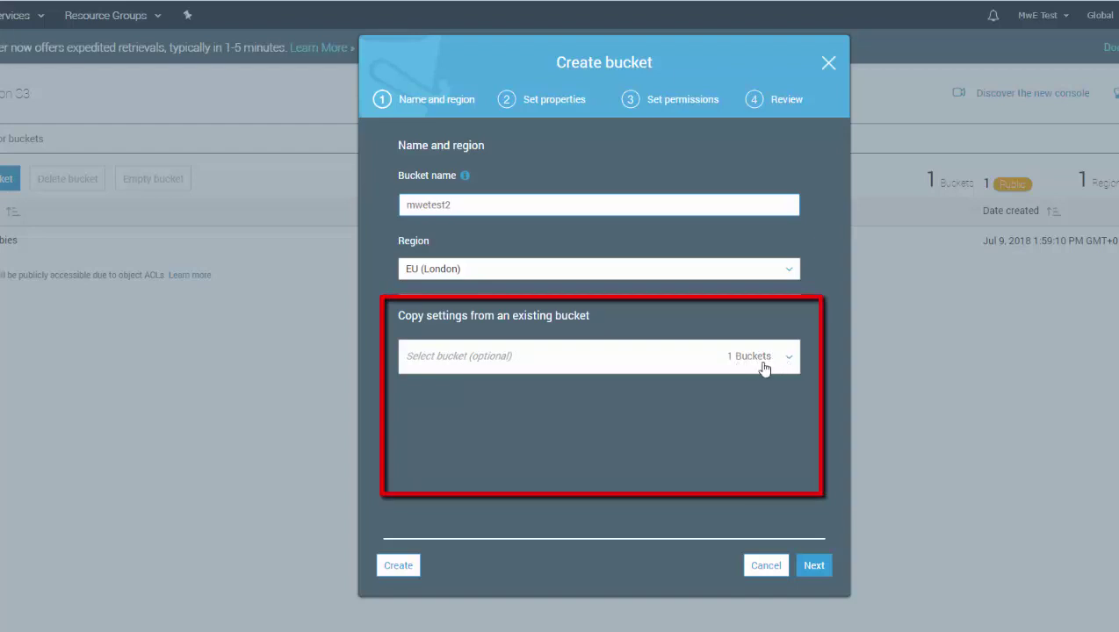
{"action": "left_click", "coordinate": [792, 363]}
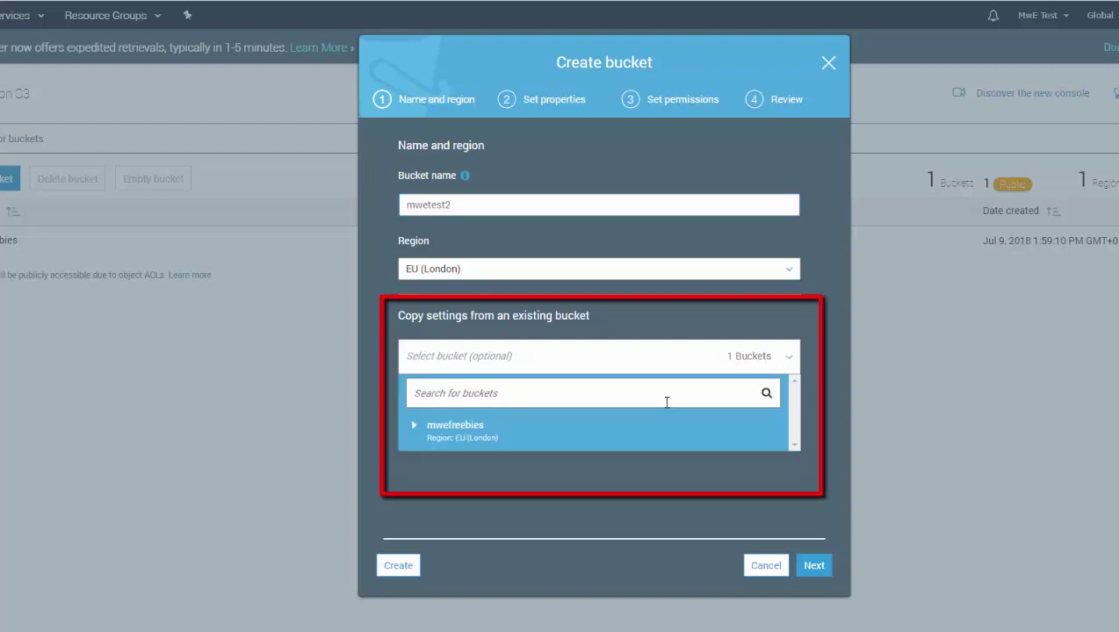
{"action": "left_click", "coordinate": [530, 437]}
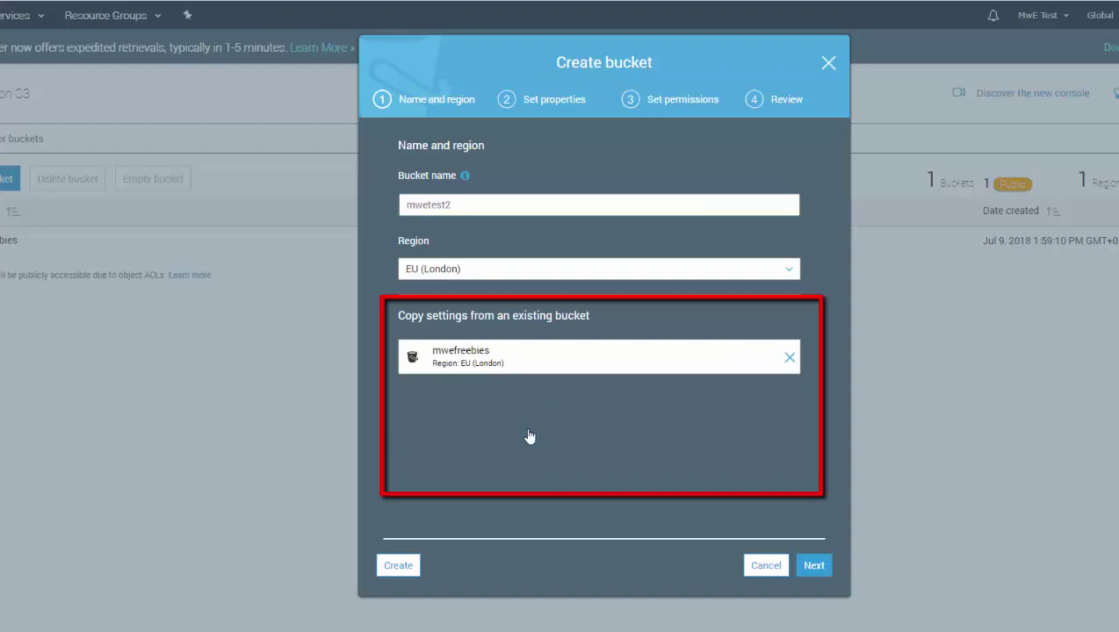
- Grant mwetest2 public read access and create the bucket
{"action": "left_click", "coordinate": [814, 566]}
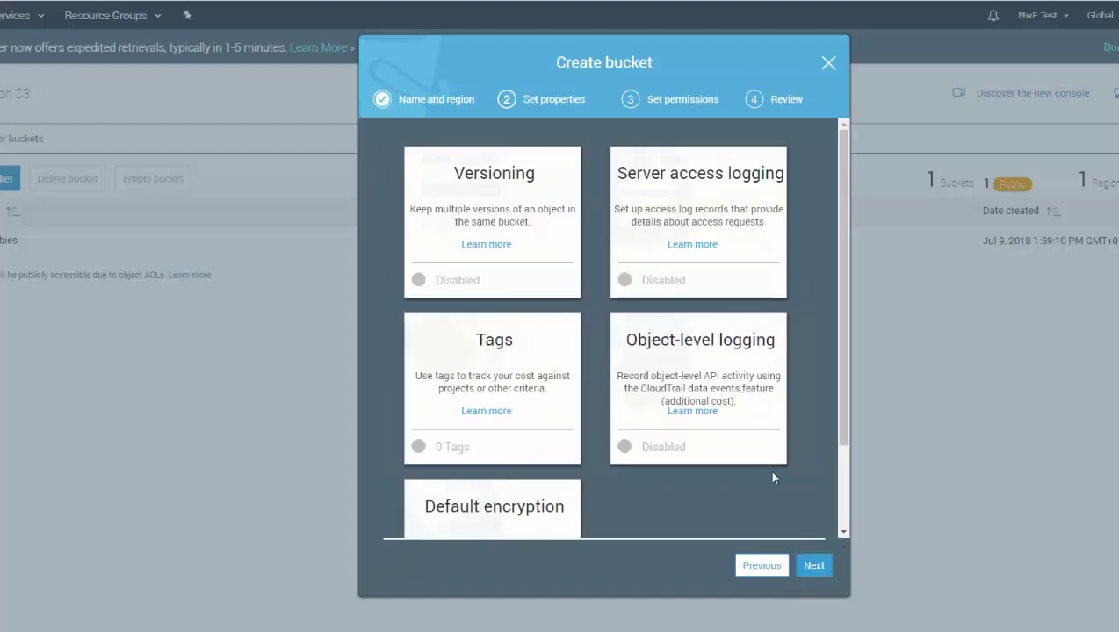
{"action": "left_click", "coordinate": [813, 566]}
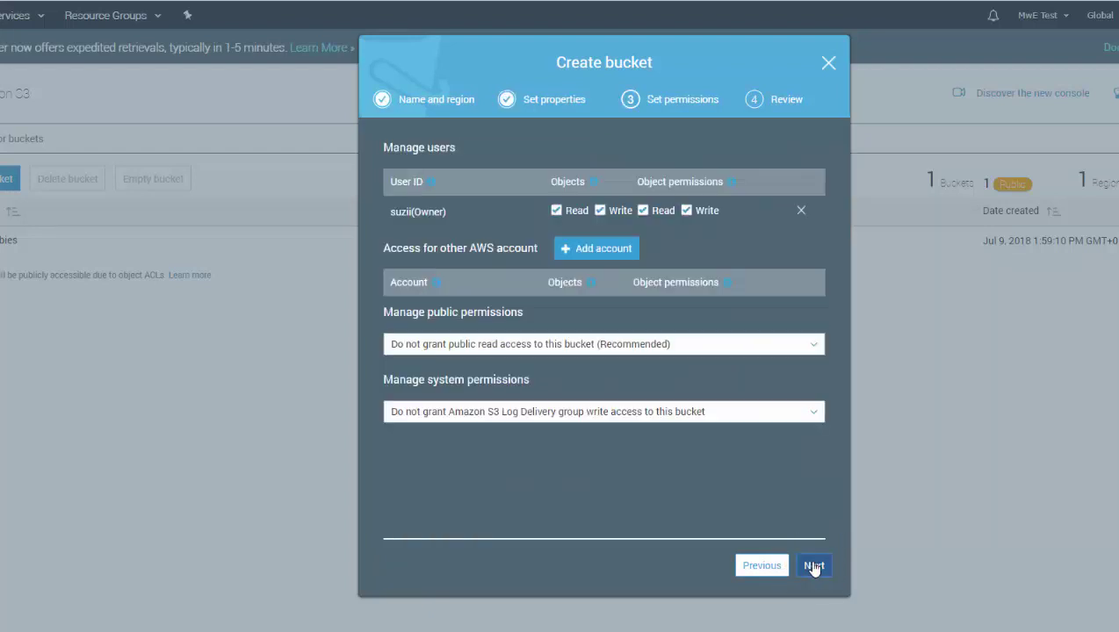
{"action": "left_click", "coordinate": [748, 345]}
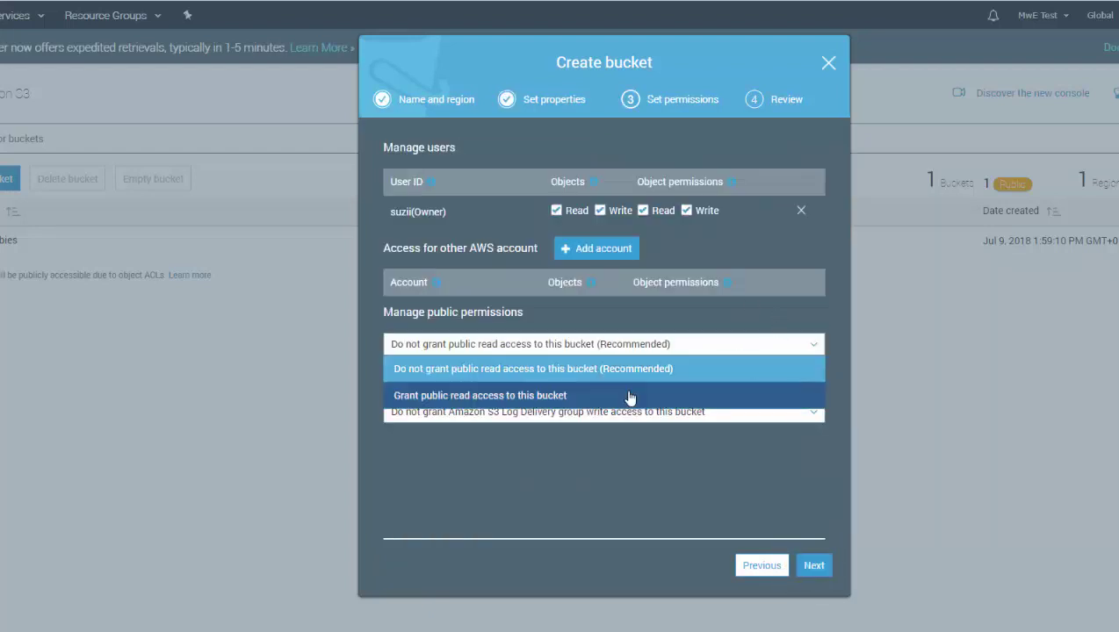
{"action": "left_click", "coordinate": [629, 397]}
{"action": "left_click", "coordinate": [815, 569]}
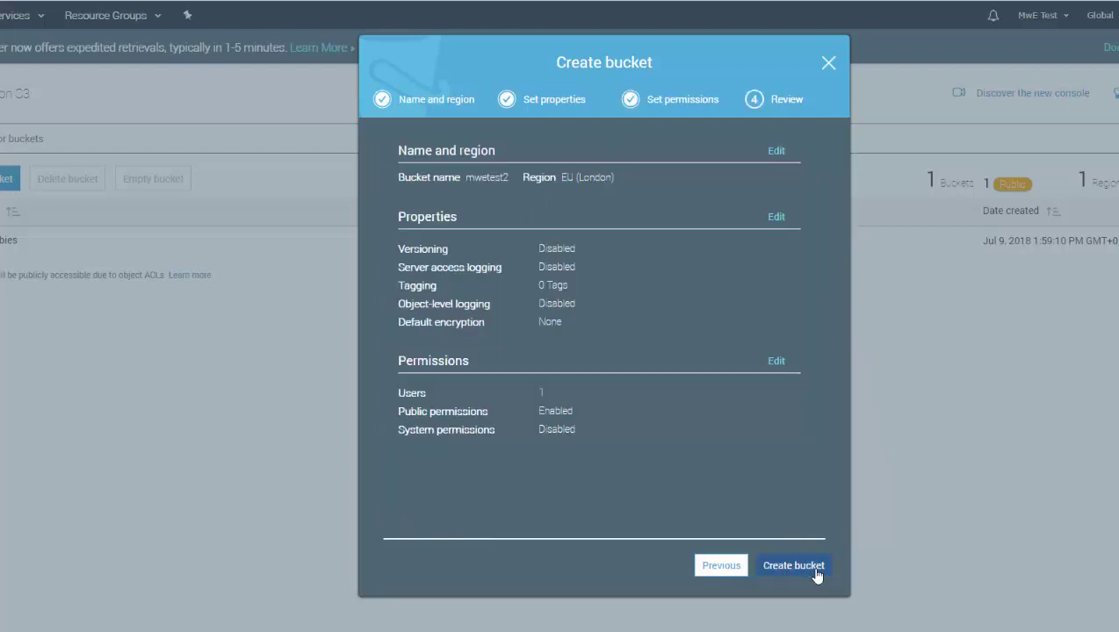
{"action": "left_click", "coordinate": [817, 572]}
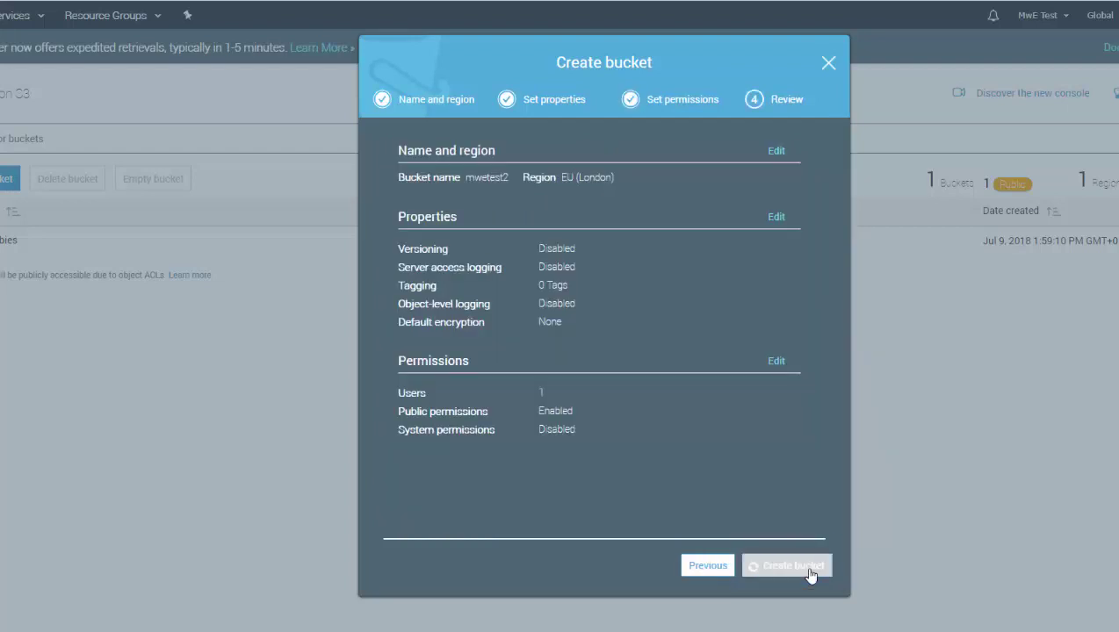